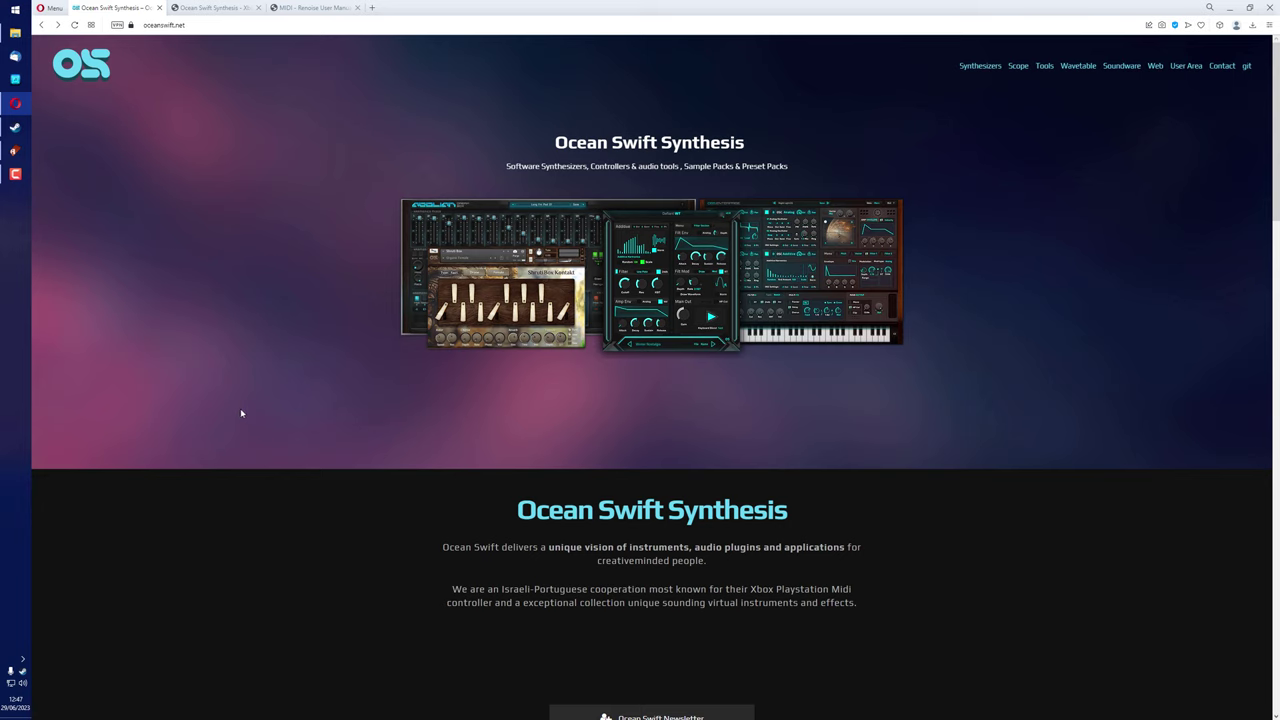
From the Tools menu's Xbox Midi Controller page, download the v3.2 controller software
{"action": "mouse_move", "coordinate": [1046, 68]}
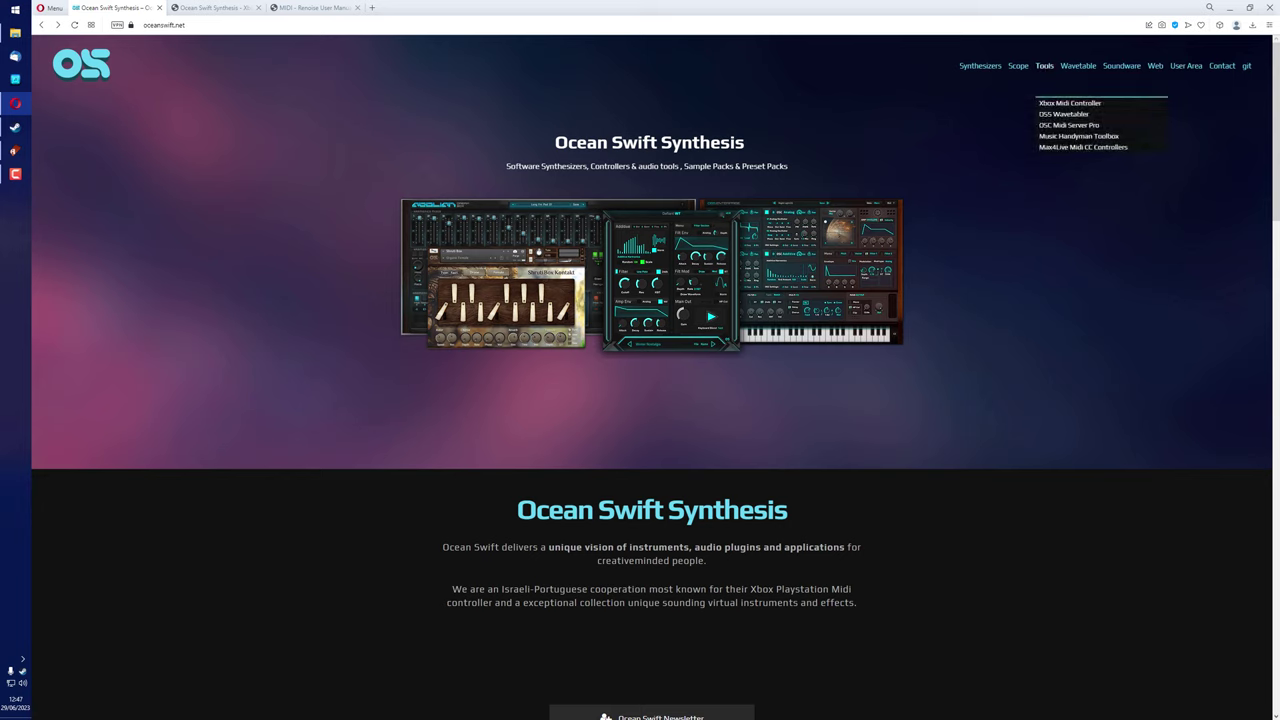
{"action": "left_click", "coordinate": [1052, 106]}
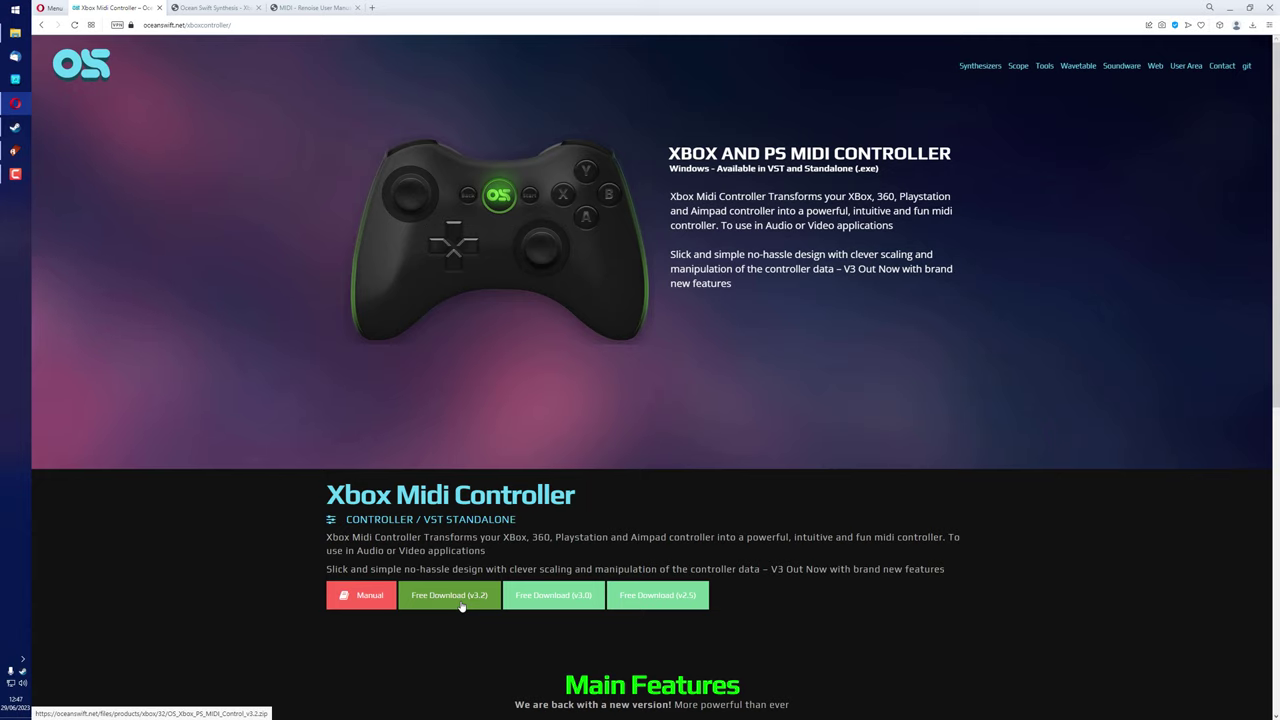
{"action": "left_click", "coordinate": [449, 595]}
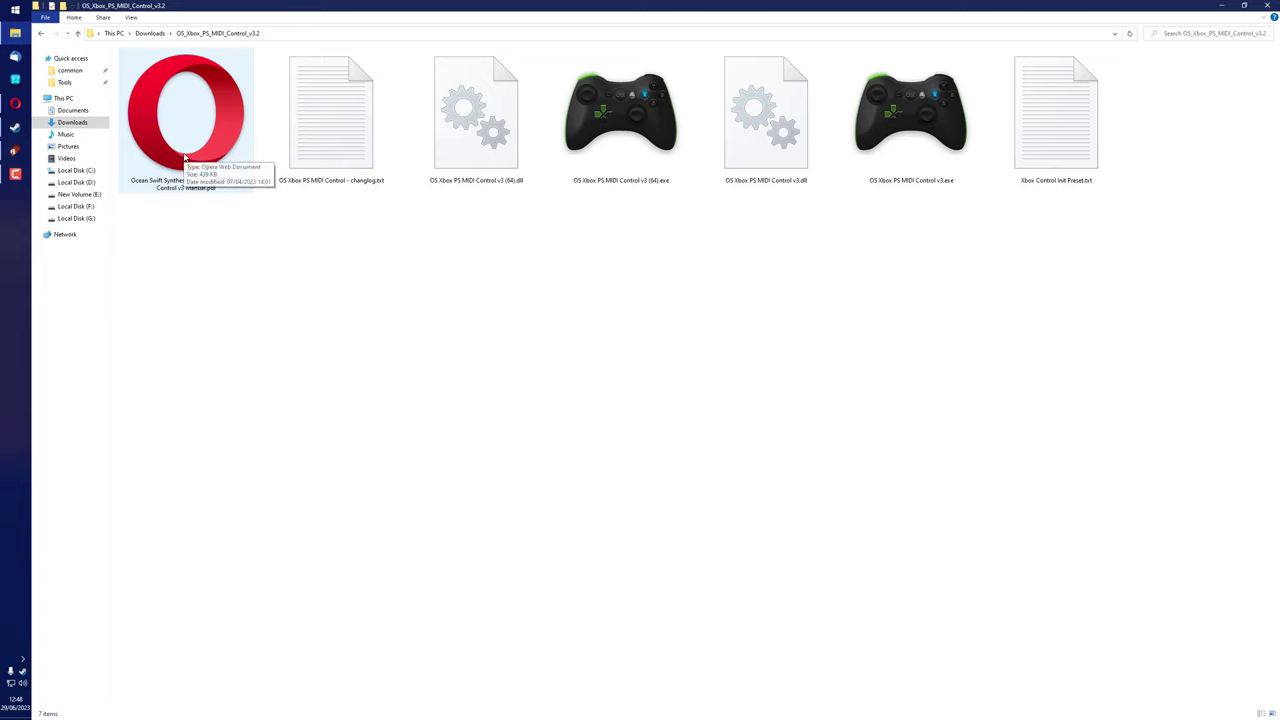
Go back to Opera, where the Xbox and PS MIDI Control v3 Manual PDF is open
{"action": "left_click", "coordinate": [10, 102]}
In the manual PDF, read page 2 (Setup and Operation), then move to page 3 (Controls)
{"action": "left_click", "coordinate": [208, 6]}
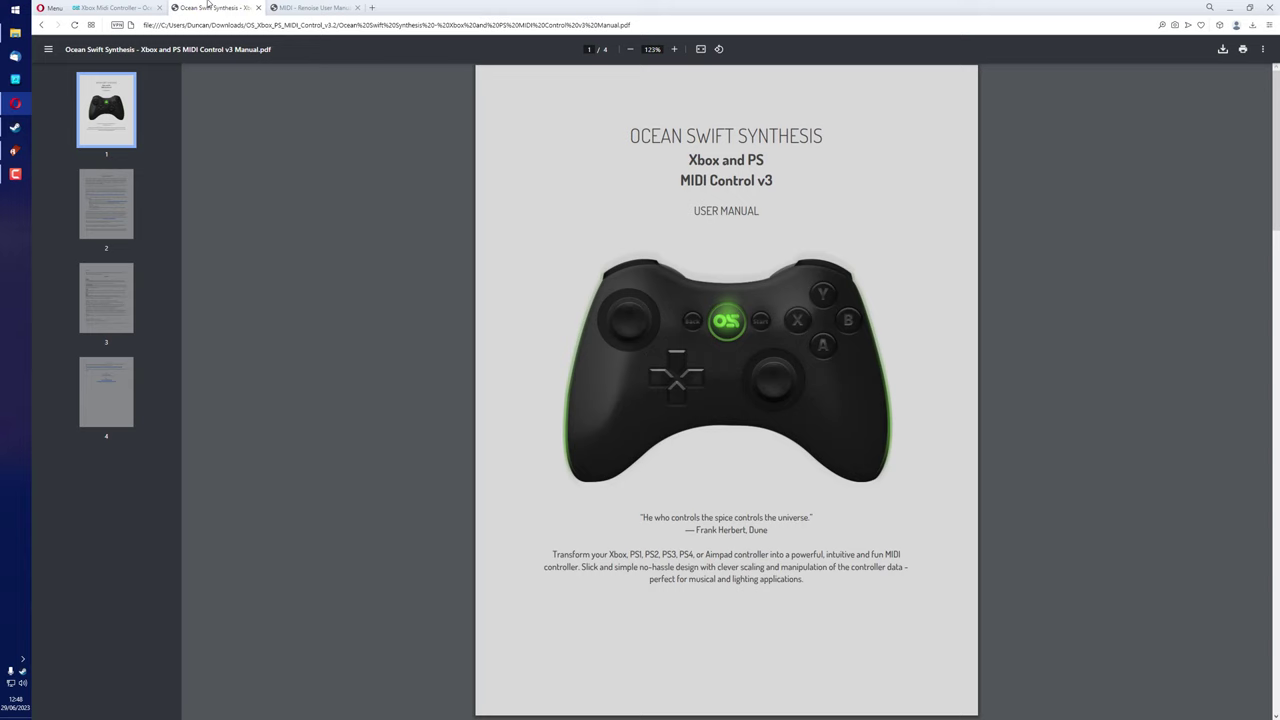
{"action": "left_click", "coordinate": [87, 201]}
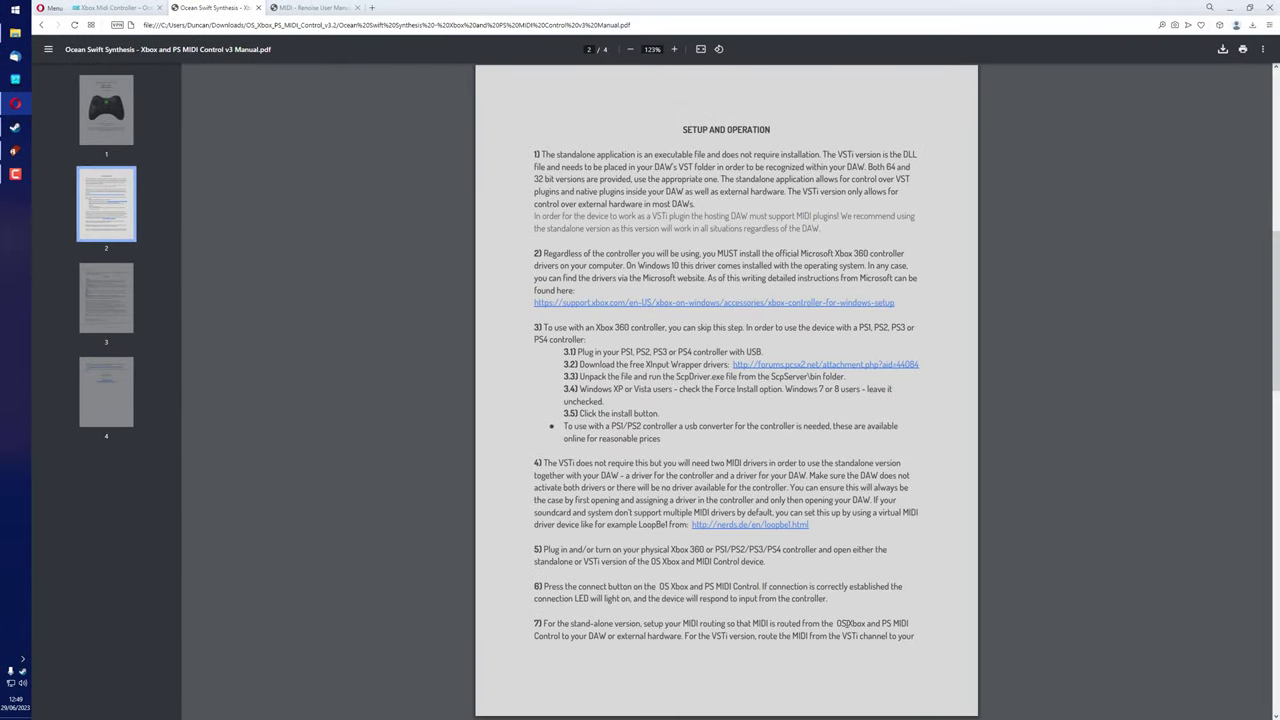
{"action": "left_click", "coordinate": [110, 300]}
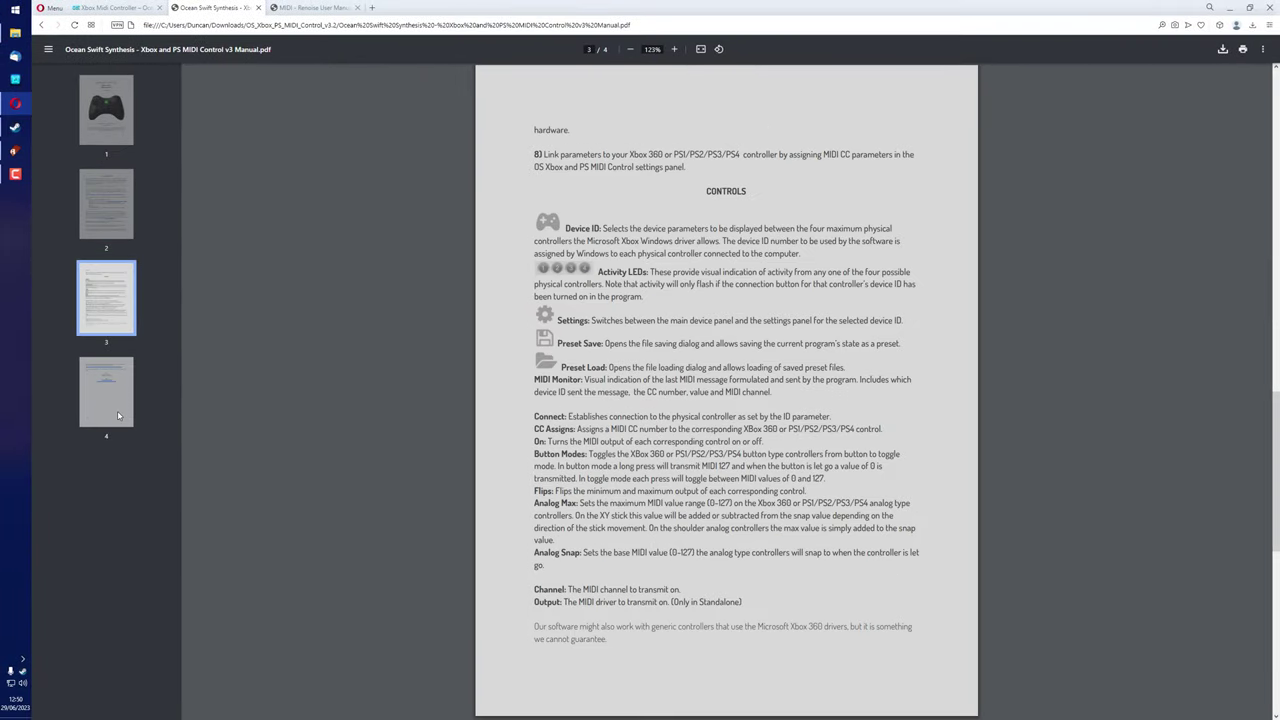
View the manual's last page, then connect OS Xbox PS MIDI Control to the Xbox controller
{"action": "left_click", "coordinate": [118, 415]}
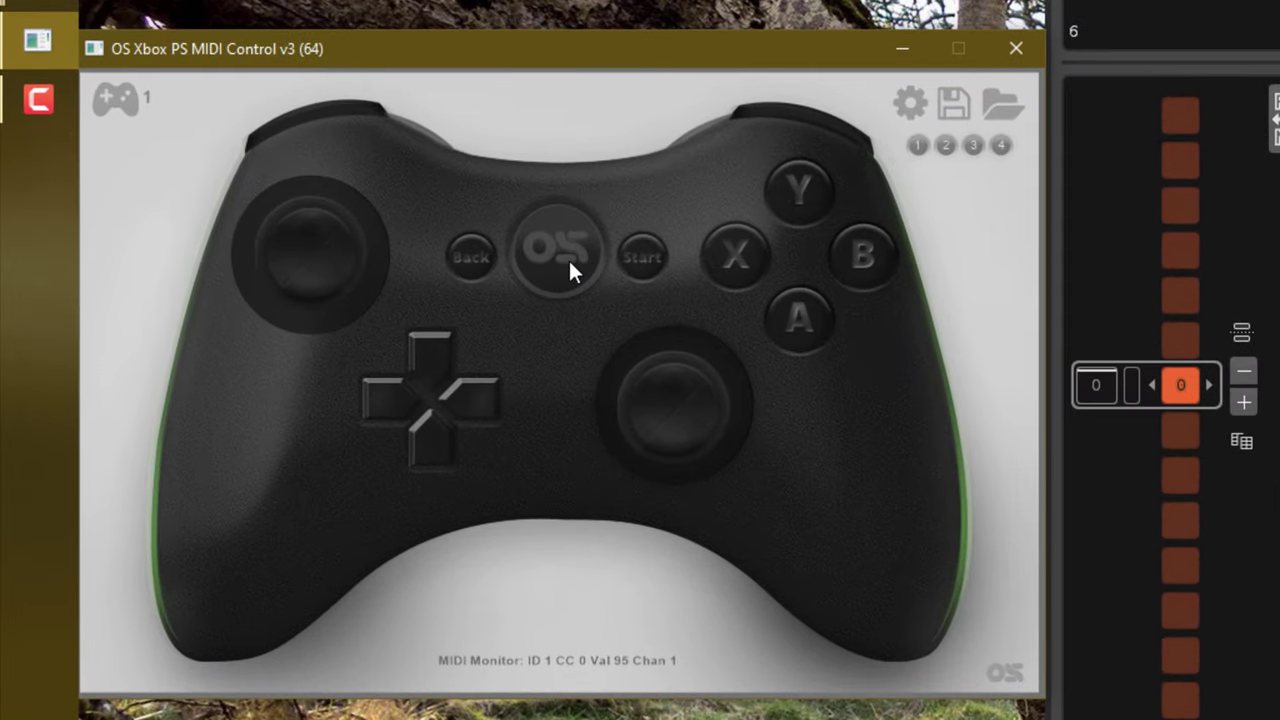
{"action": "left_click", "coordinate": [568, 258]}
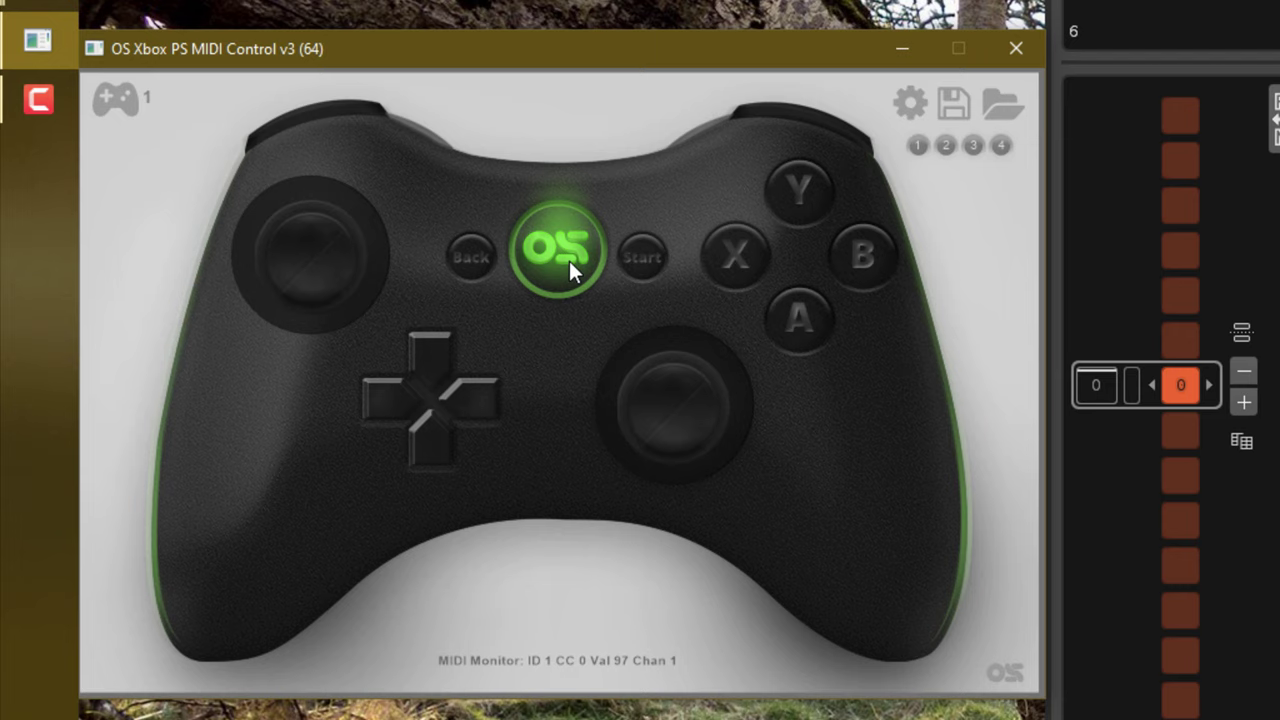
In the controller settings, set the LX, RX, RY, LDEEP and RDEEP snap values to 0
{"action": "left_click", "coordinate": [915, 104]}
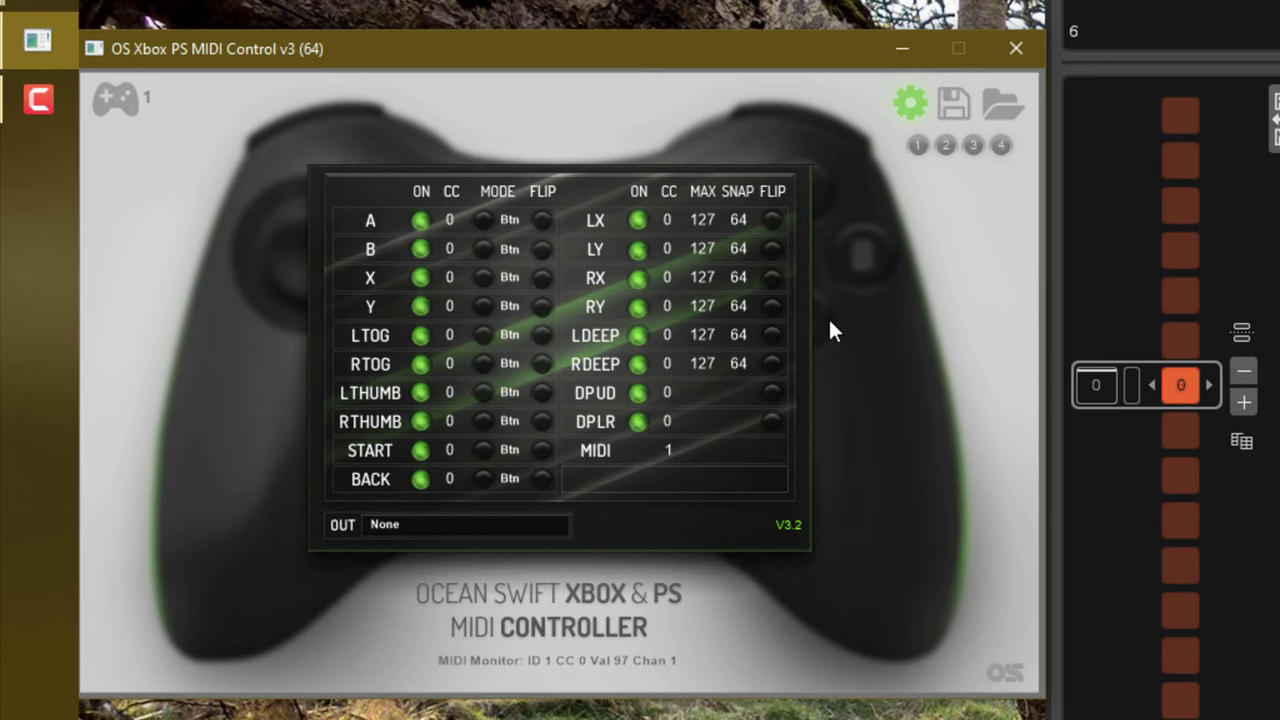
{"action": "left_click", "coordinate": [736, 218]}
{"action": "type", "text": "0"}
{"action": "left_click", "coordinate": [736, 277]}
{"action": "type", "text": "0"}
{"action": "left_click", "coordinate": [741, 308]}
{"action": "type", "text": "0"}
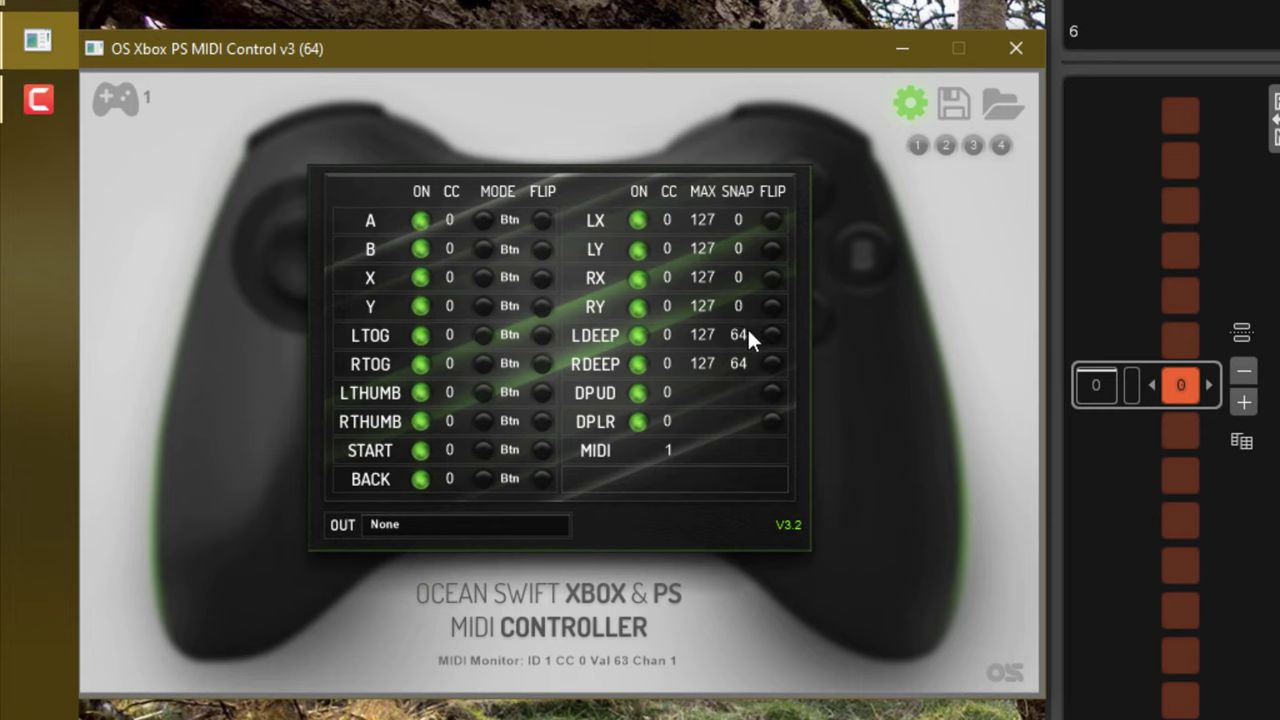
{"action": "left_click", "coordinate": [746, 332]}
{"action": "type", "text": "29"}
{"action": "key", "text": "BackSpace"}
{"action": "key", "text": "BackSpace"}
{"action": "type", "text": "0"}
{"action": "left_click_drag", "start_coordinate": [738, 356], "coordinate": [738, 400]}
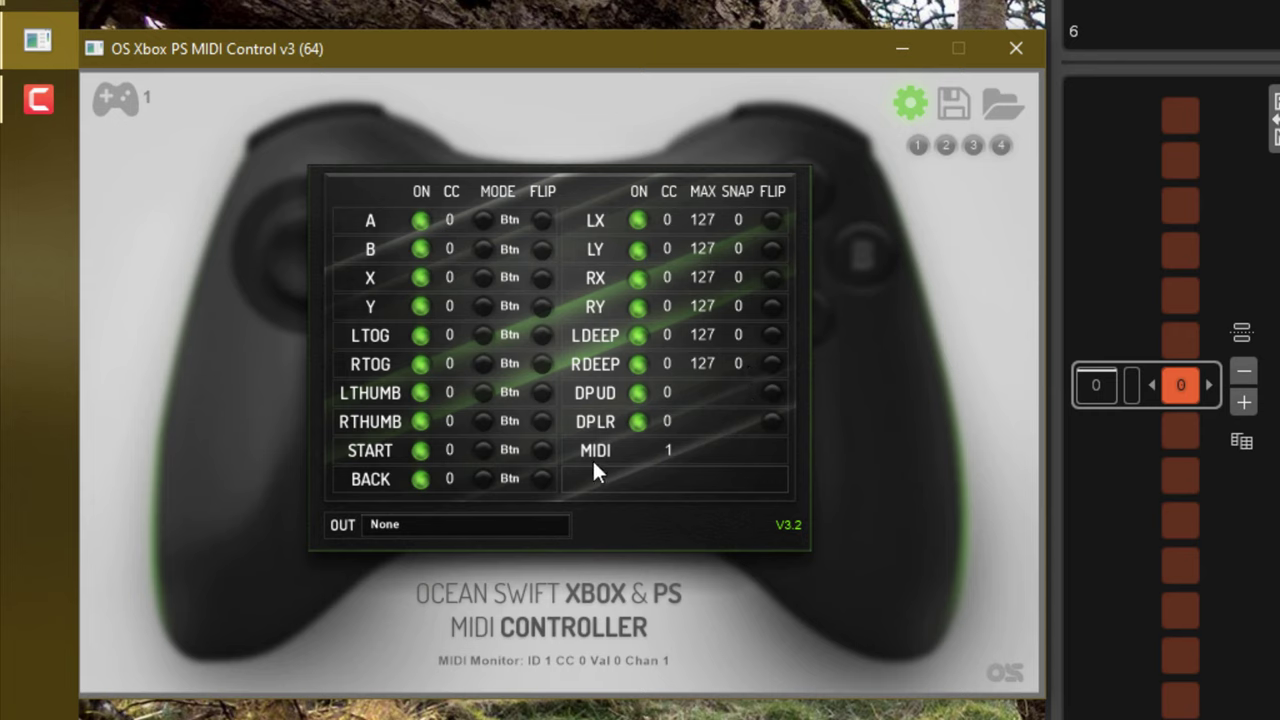
Set the MIDI channel to 1
{"action": "left_click", "coordinate": [677, 451]}
{"action": "type", "text": "16"}
{"action": "key", "text": "BackSpace"}
Give the LY, RX and RY sticks CC numbers 1, 2 and 5
{"action": "left_click", "coordinate": [670, 250]}
{"action": "type", "text": "3"}
{"action": "scroll", "coordinate": [669, 245], "scroll_direction": "down", "scroll_amount": 2}
{"action": "left_click", "coordinate": [669, 277]}
{"action": "type", "text": "5"}
{"action": "scroll", "coordinate": [671, 278], "scroll_direction": "down", "scroll_amount": 3}
{"action": "left_click", "coordinate": [667, 306]}
{"action": "type", "text": "14"}
{"action": "scroll", "coordinate": [667, 306], "scroll_direction": "up", "scroll_amount": 3}
{"action": "scroll", "coordinate": [667, 306], "scroll_direction": "down", "scroll_amount": 11}
{"action": "scroll", "coordinate": [667, 306], "scroll_direction": "down", "scroll_amount": 1}
Dismiss the save dialog, load Xbox Control Init Preset.txt, and set OUT to LoopBe Internal MIDI
{"action": "left_click", "coordinate": [953, 103]}
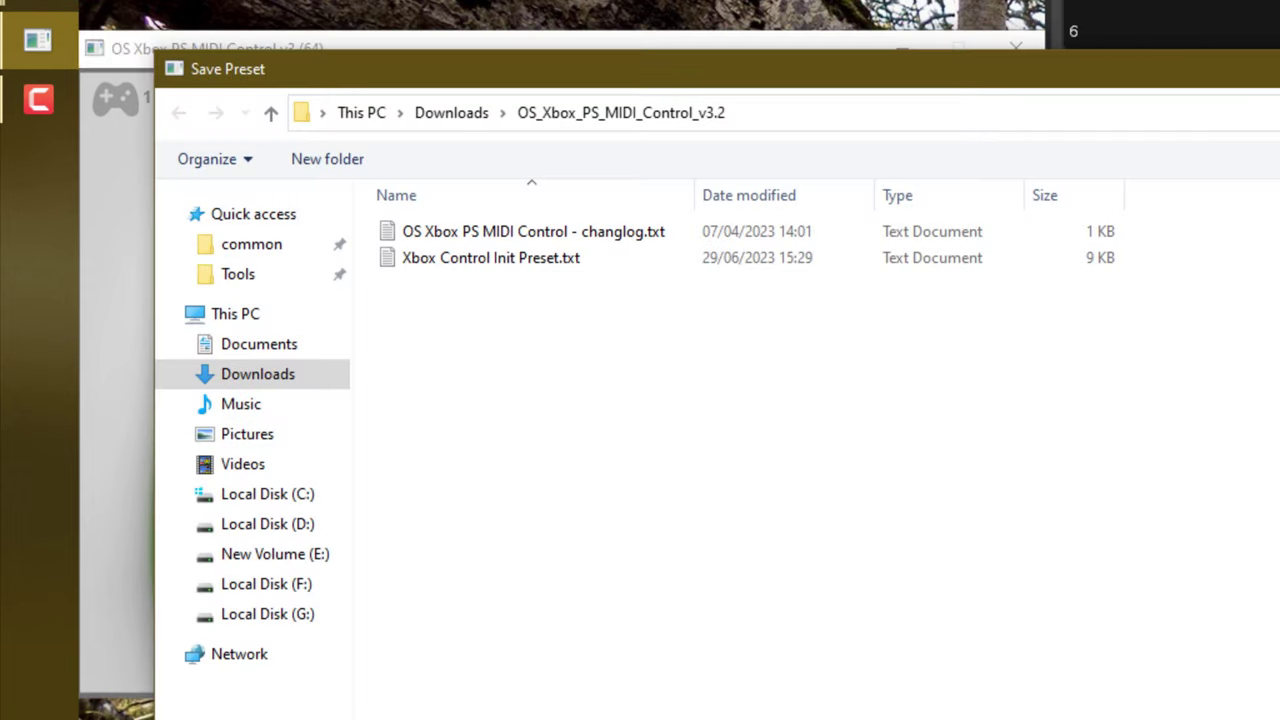
{"action": "key", "text": "Escape"}
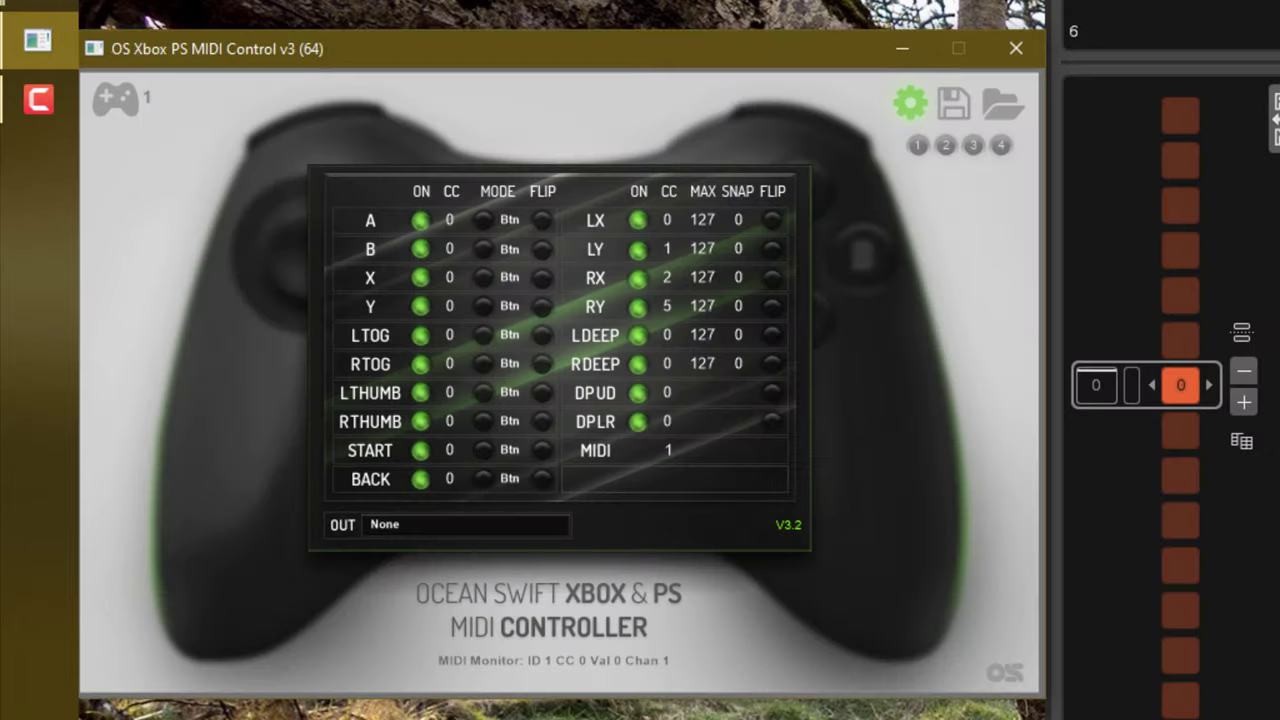
{"action": "left_click", "coordinate": [997, 111]}
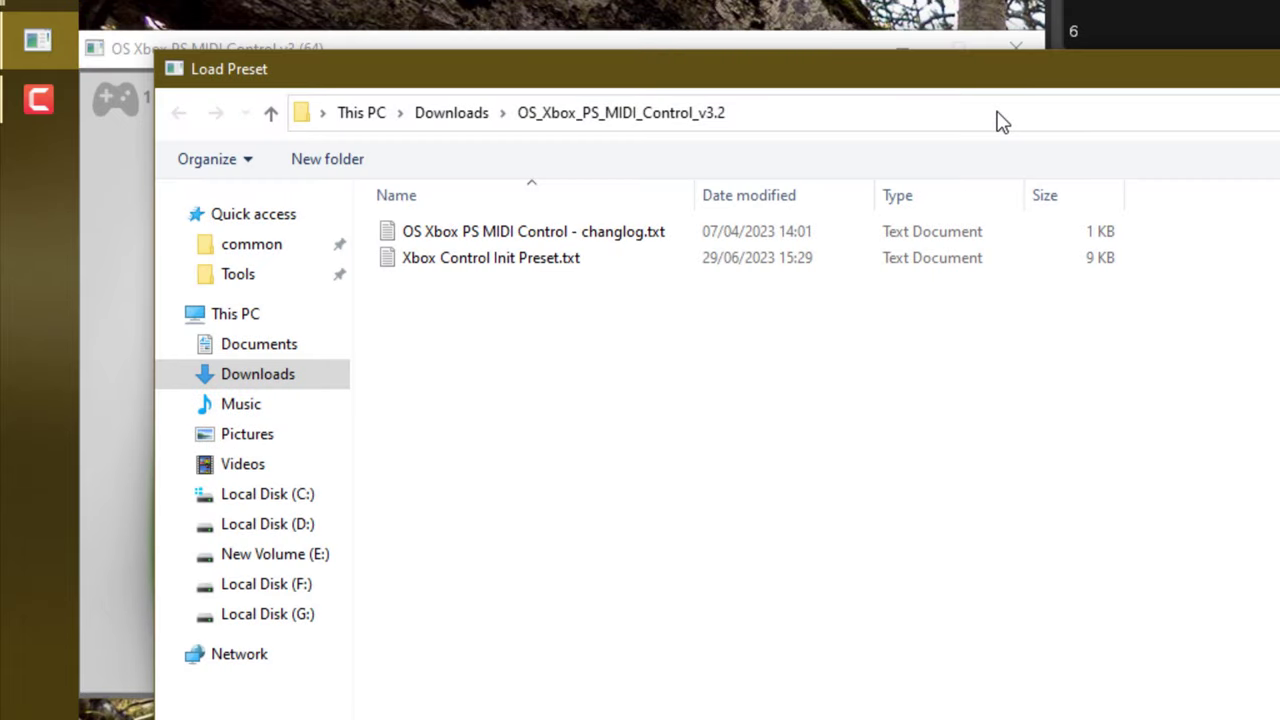
{"action": "left_click", "coordinate": [499, 272]}
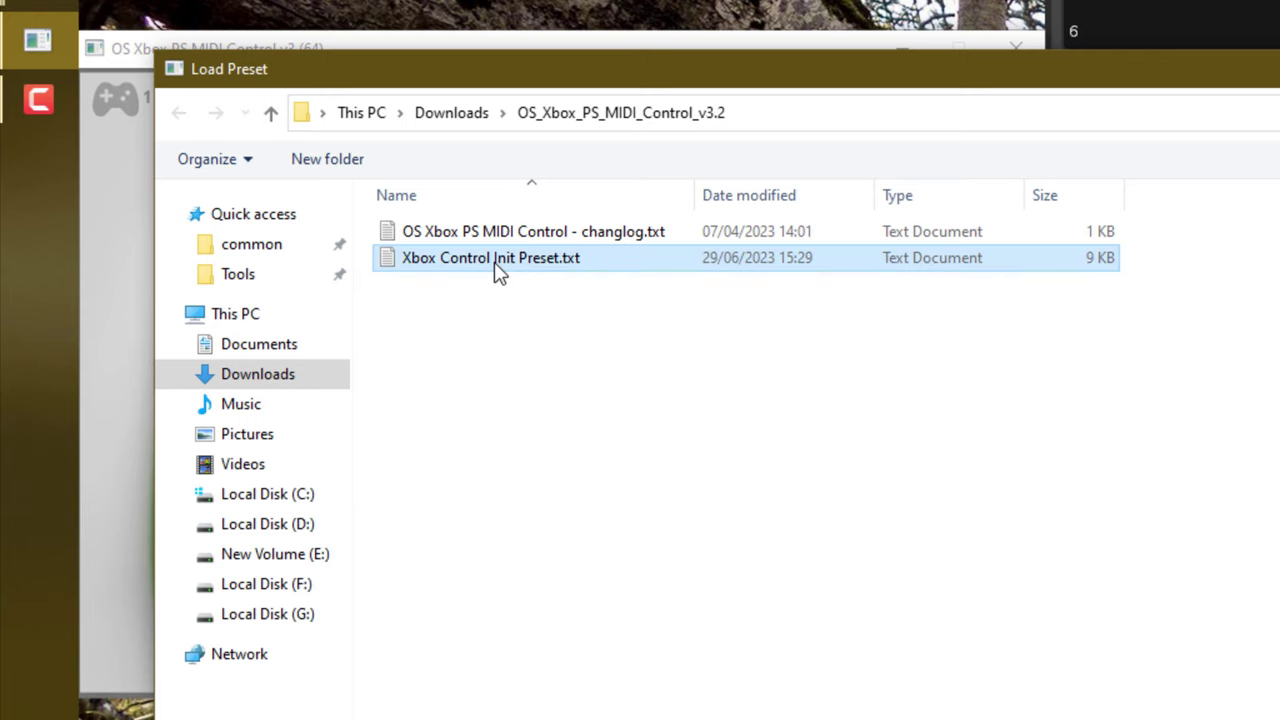
{"action": "double_click", "coordinate": [495, 262]}
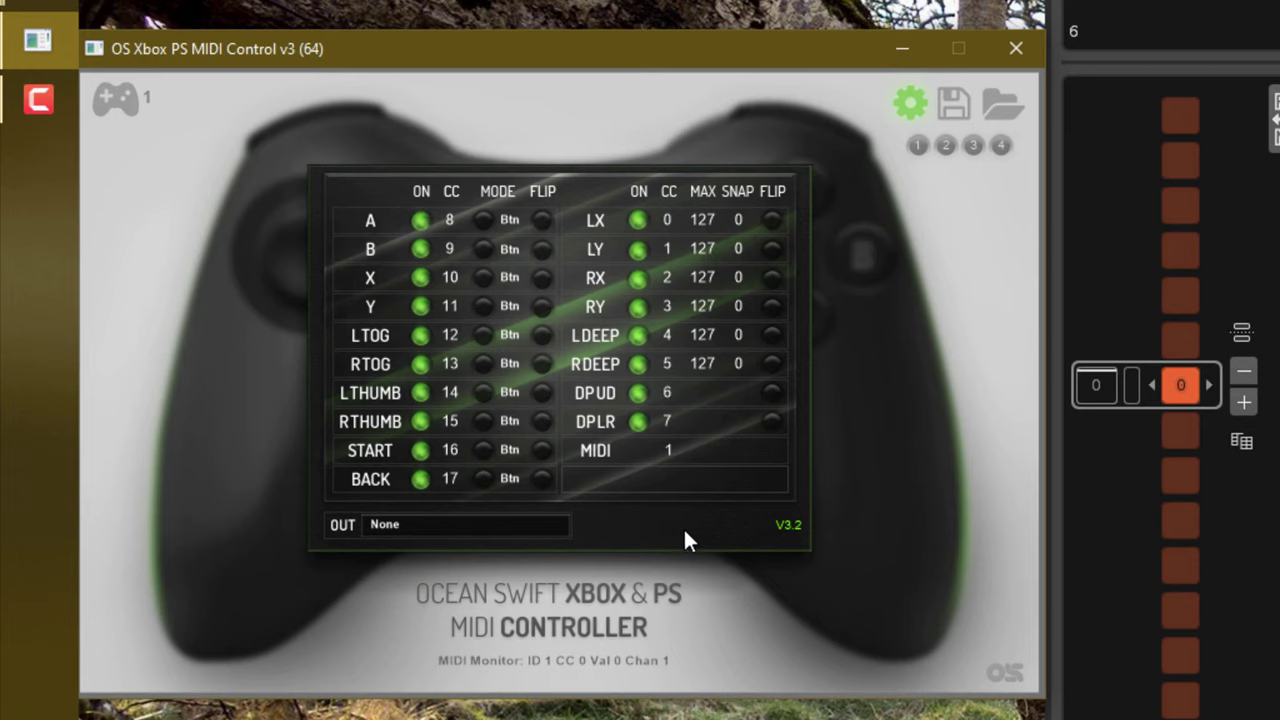
{"action": "left_click", "coordinate": [442, 524]}
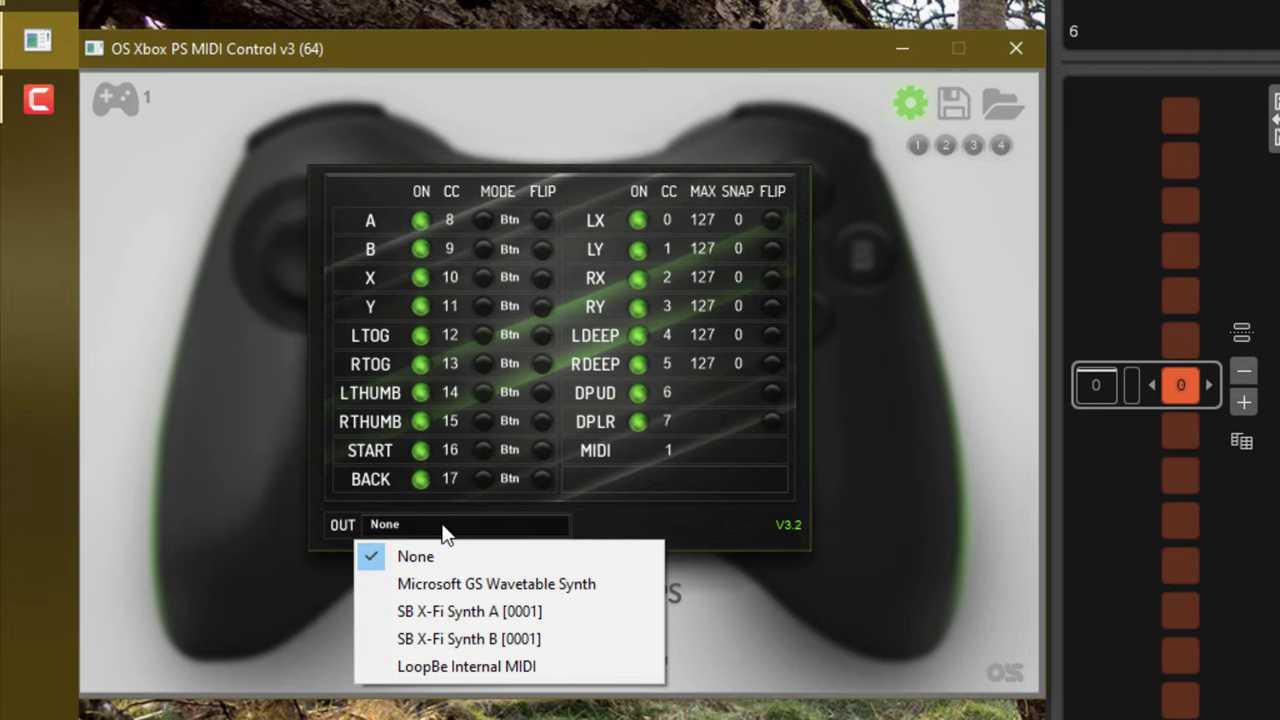
{"action": "left_click", "coordinate": [498, 668]}
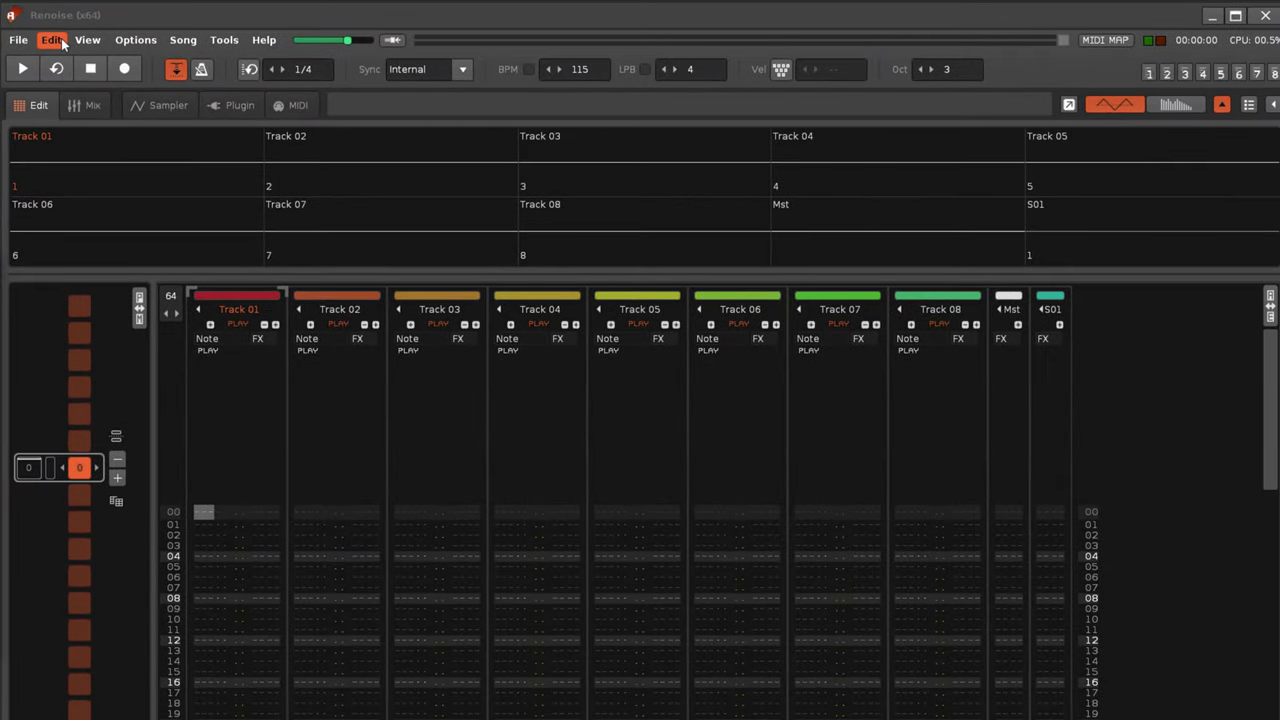
In Renoise's MIDI preferences, set In device A to LoopBe Internal MIDI
{"action": "left_click", "coordinate": [52, 40]}
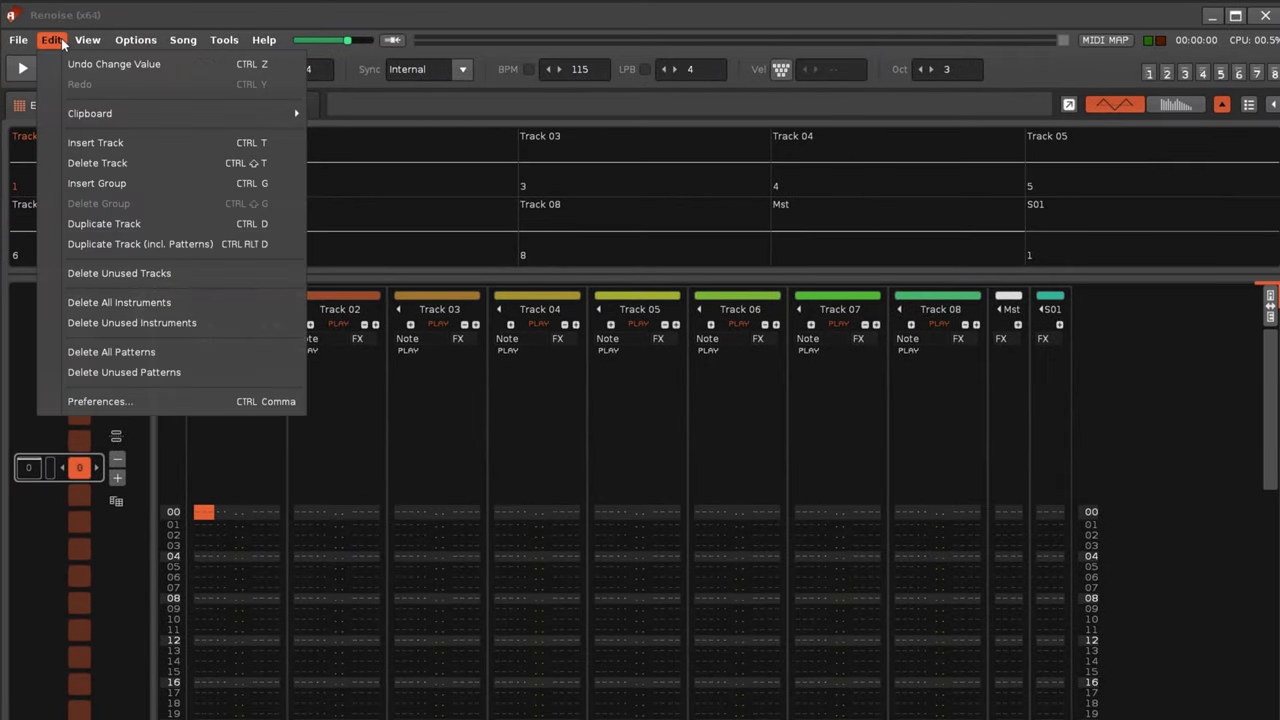
{"action": "left_click", "coordinate": [119, 401]}
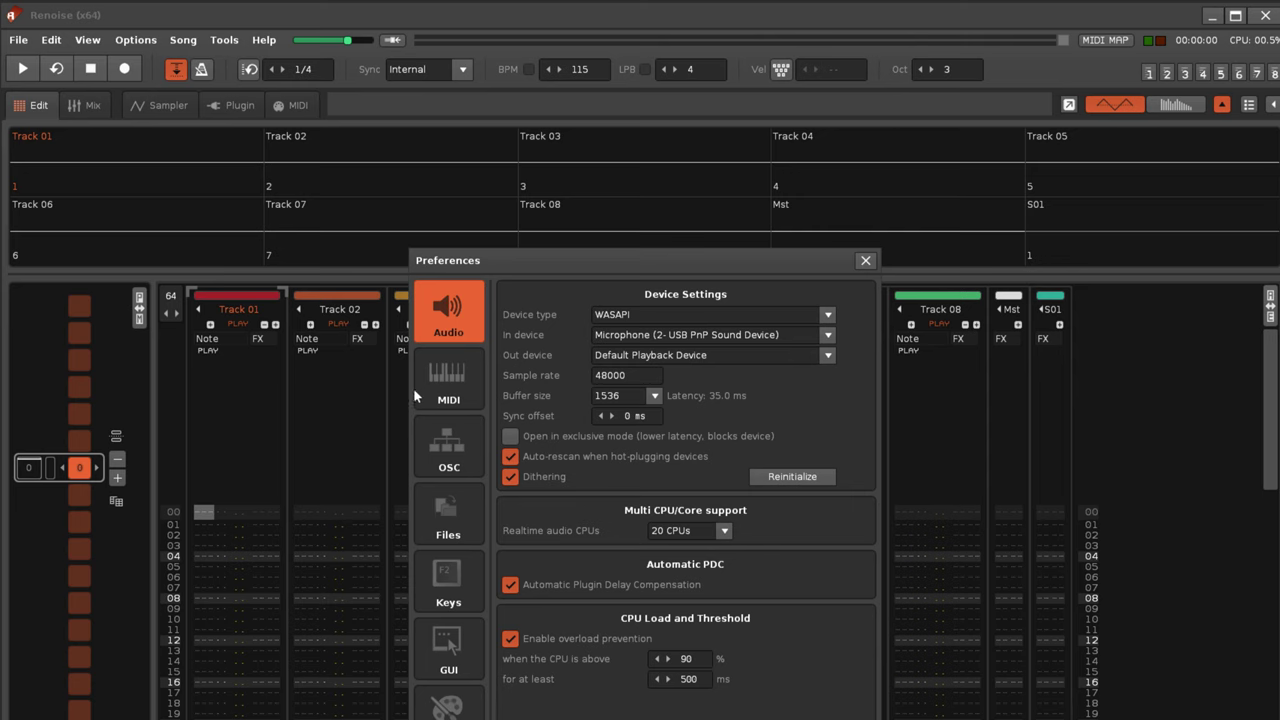
{"action": "left_click", "coordinate": [470, 387]}
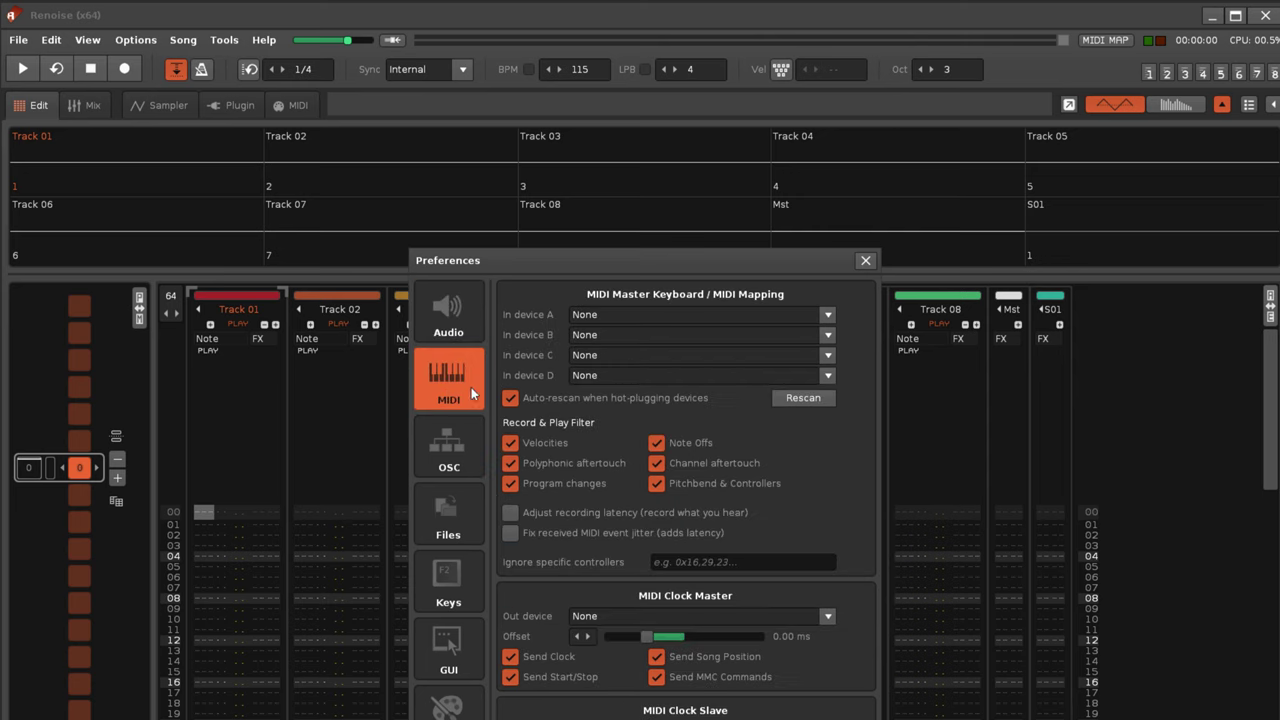
{"action": "left_click", "coordinate": [830, 314]}
{"action": "left_click", "coordinate": [685, 351]}
{"action": "left_click", "coordinate": [865, 261]}
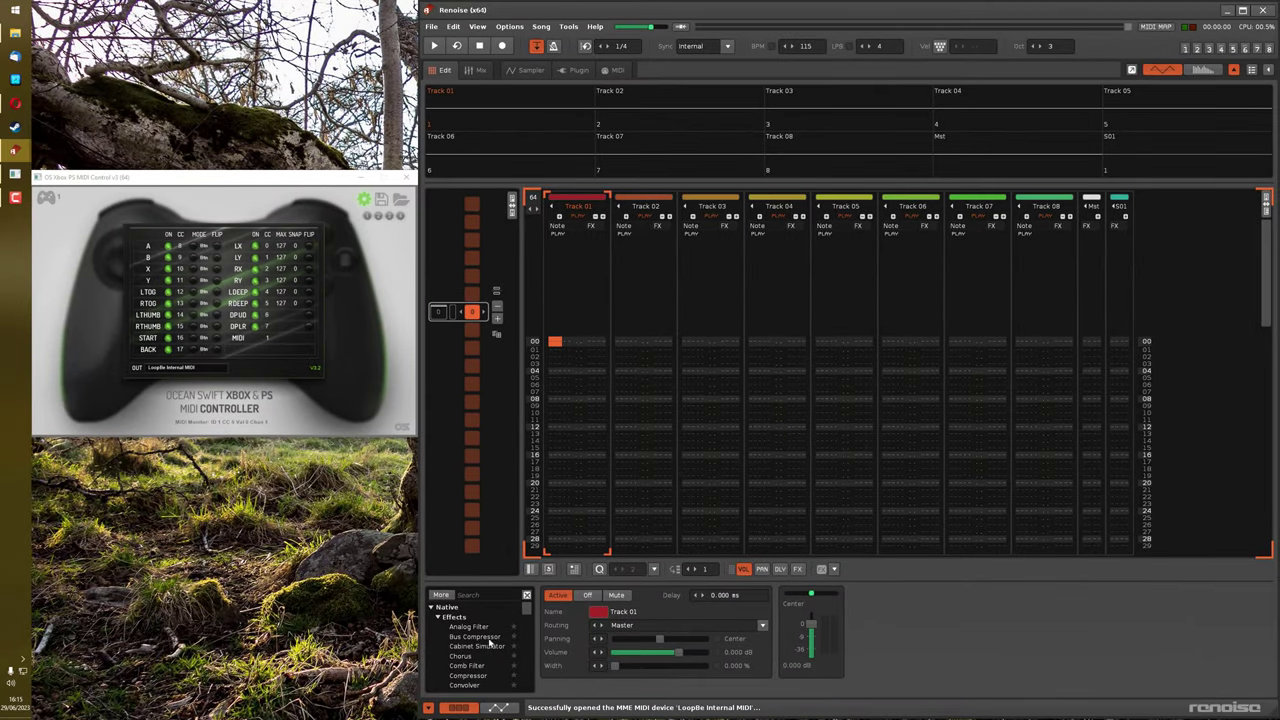
Add Distortion after the Analog Filter on Track 01 and turn on MIDI mapping
{"action": "scroll", "coordinate": [476, 648], "scroll_direction": "down", "scroll_amount": 2}
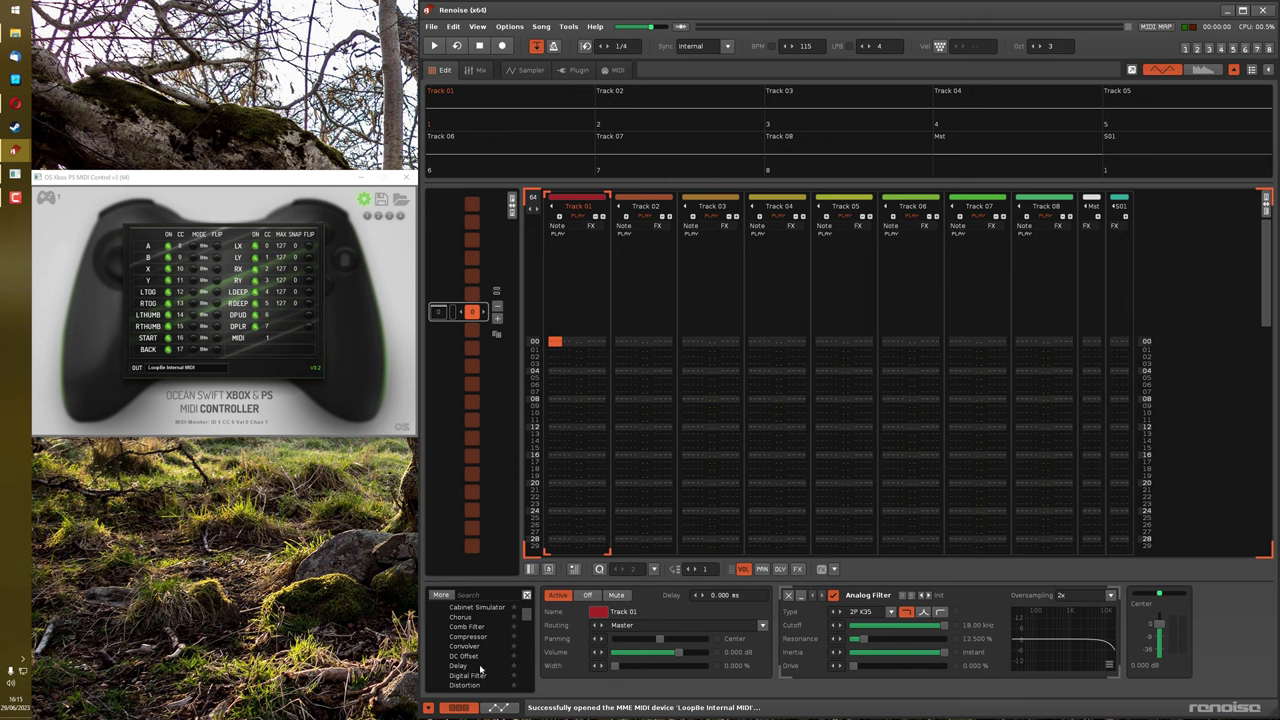
{"action": "double_click", "coordinate": [484, 686]}
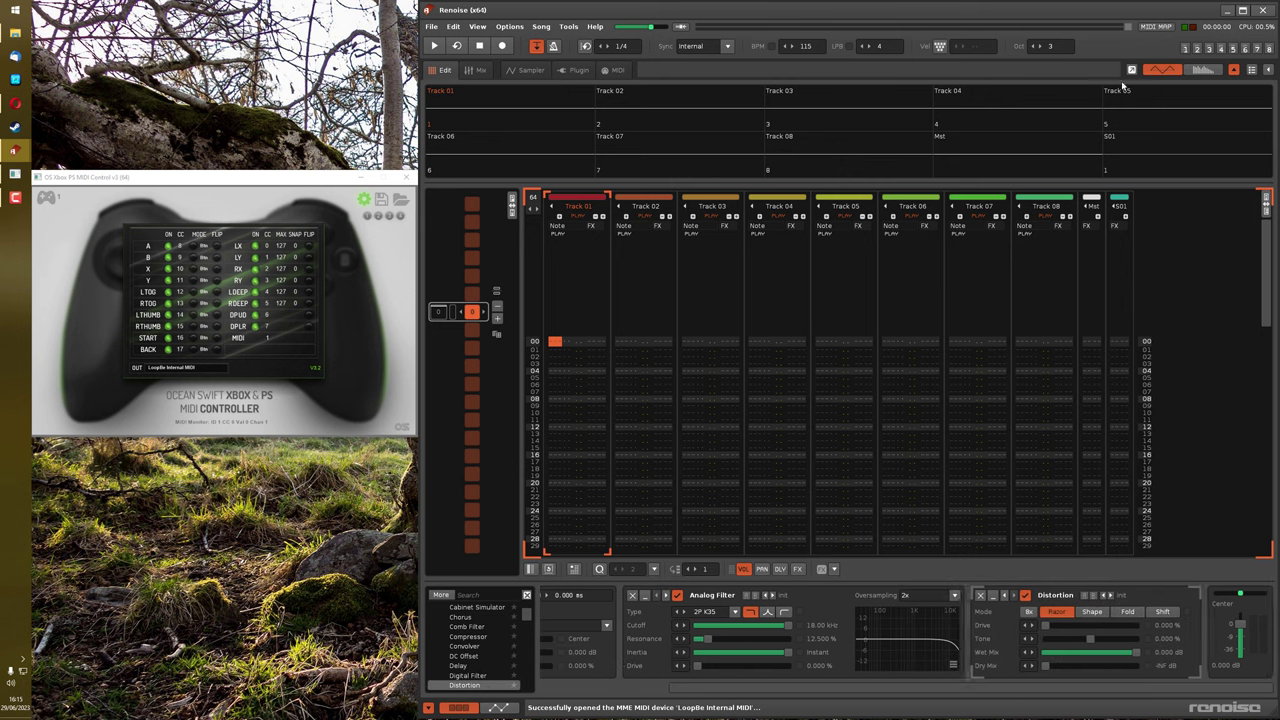
{"action": "left_click", "coordinate": [1157, 27]}
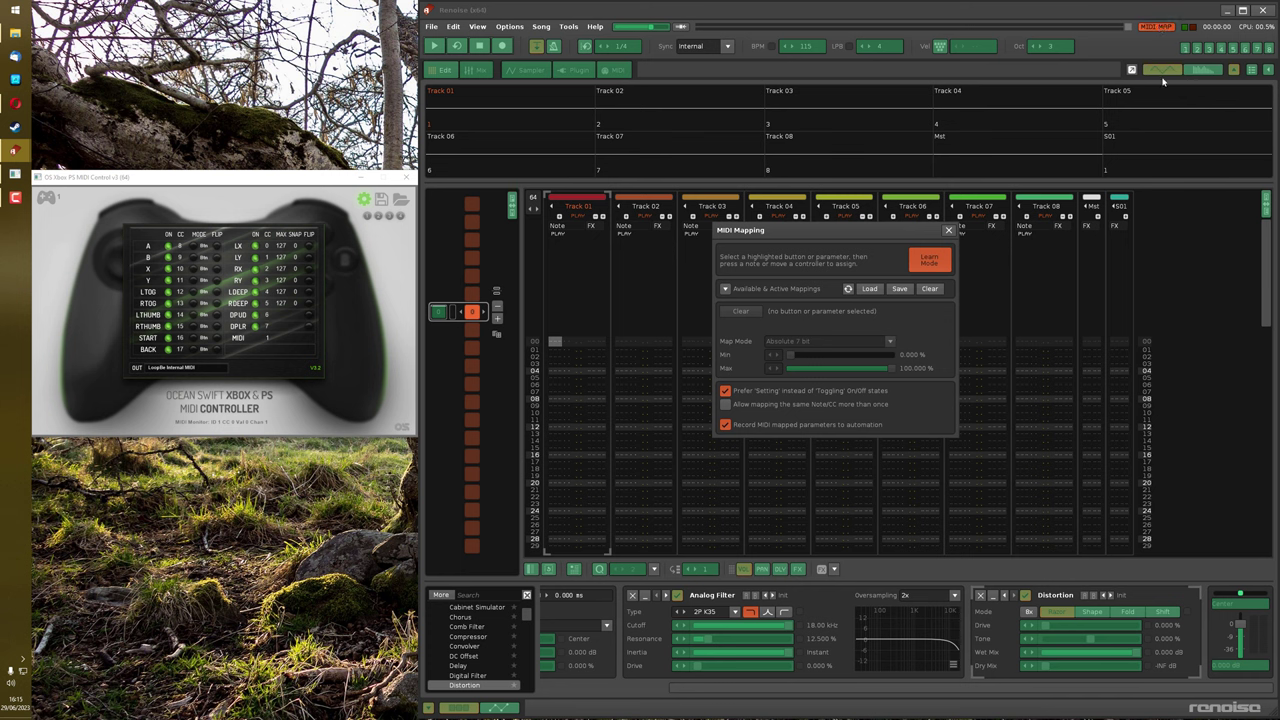
Learn Analog Filter Cutoff, Resonance and Inertia to controller CCs 8, 10 and 11
{"action": "left_click", "coordinate": [705, 627]}
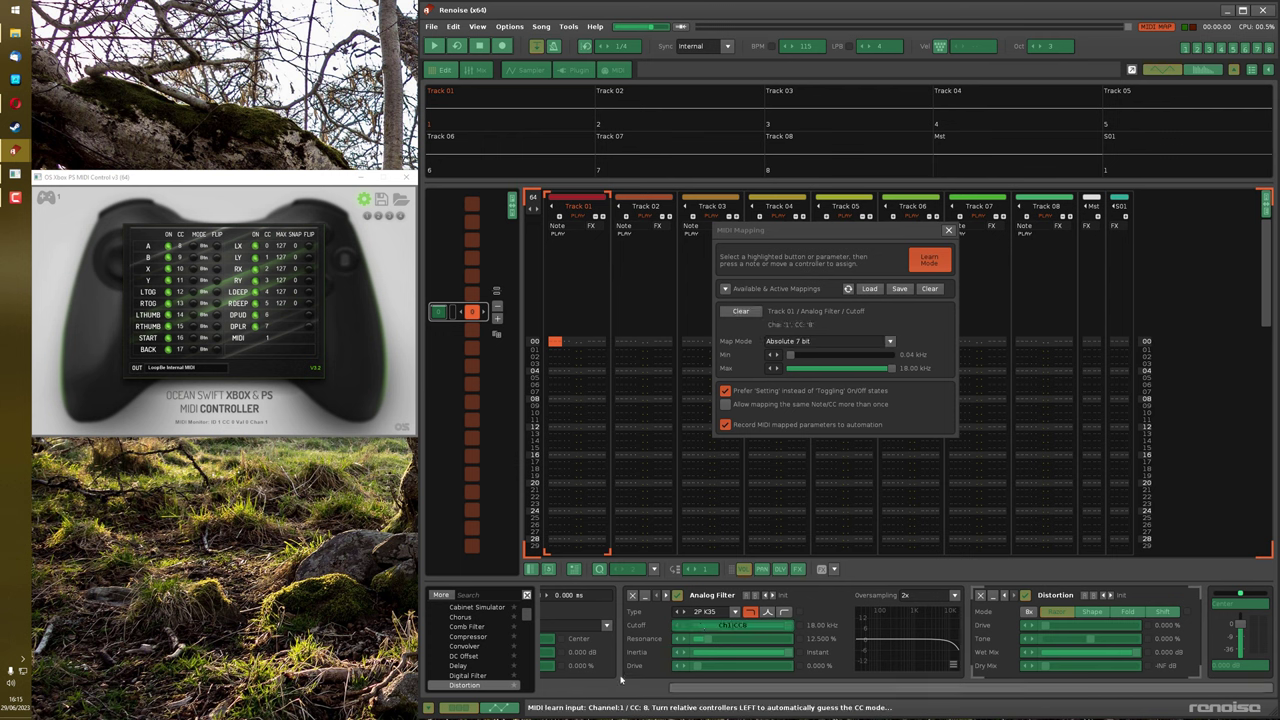
{"action": "left_click", "coordinate": [727, 640]}
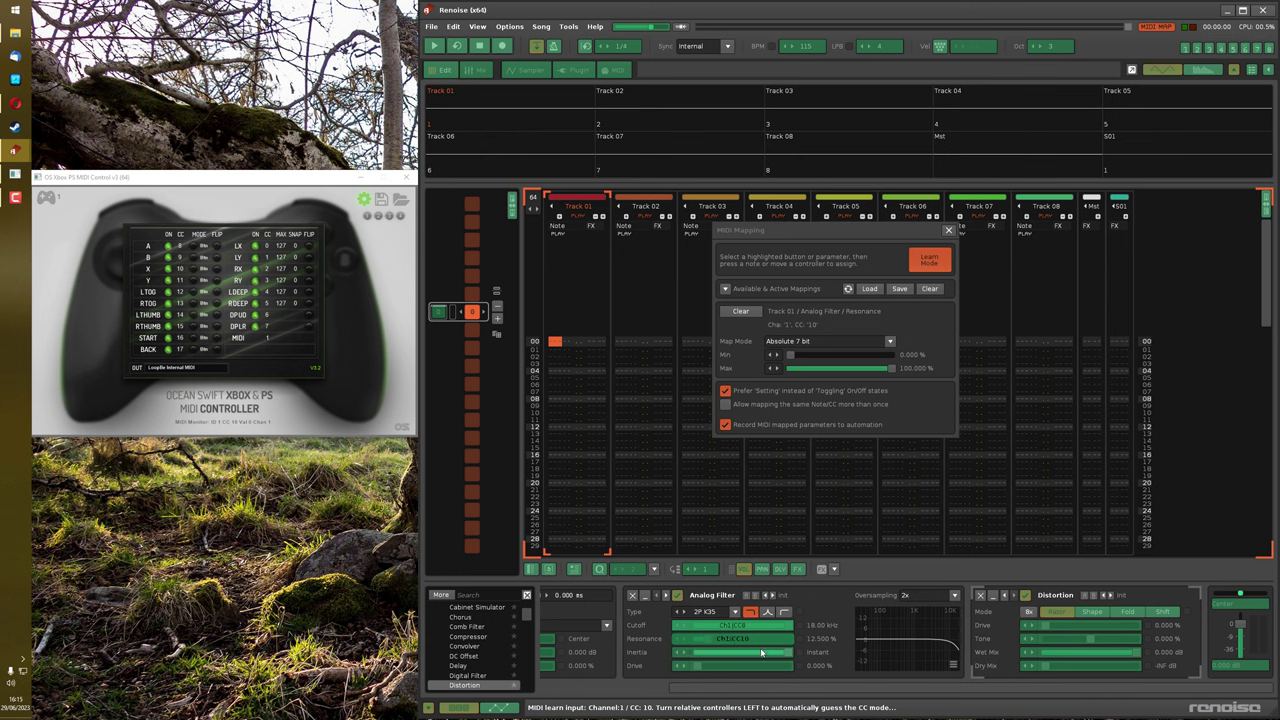
{"action": "left_click", "coordinate": [759, 657]}
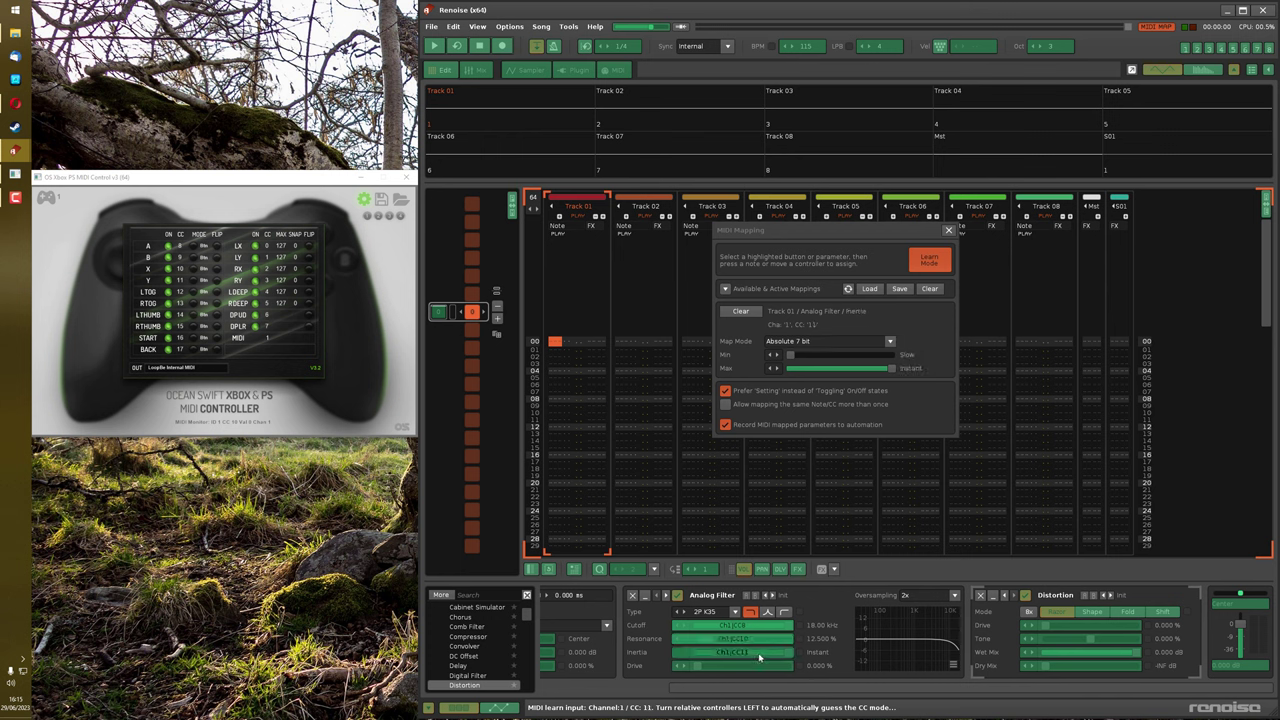
Switch to Test Mode and flip buttons A and X to push Cutoff and Resonance to maximum
{"action": "left_click", "coordinate": [928, 261]}
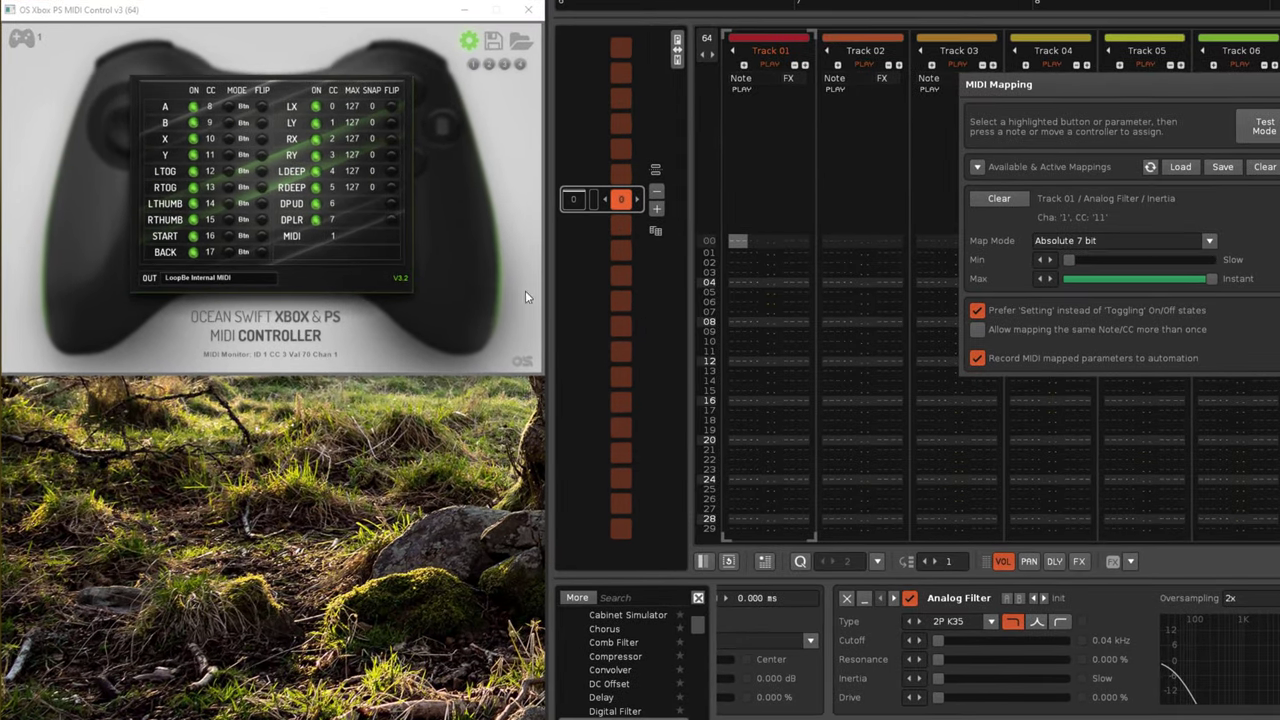
{"action": "left_click", "coordinate": [262, 107]}
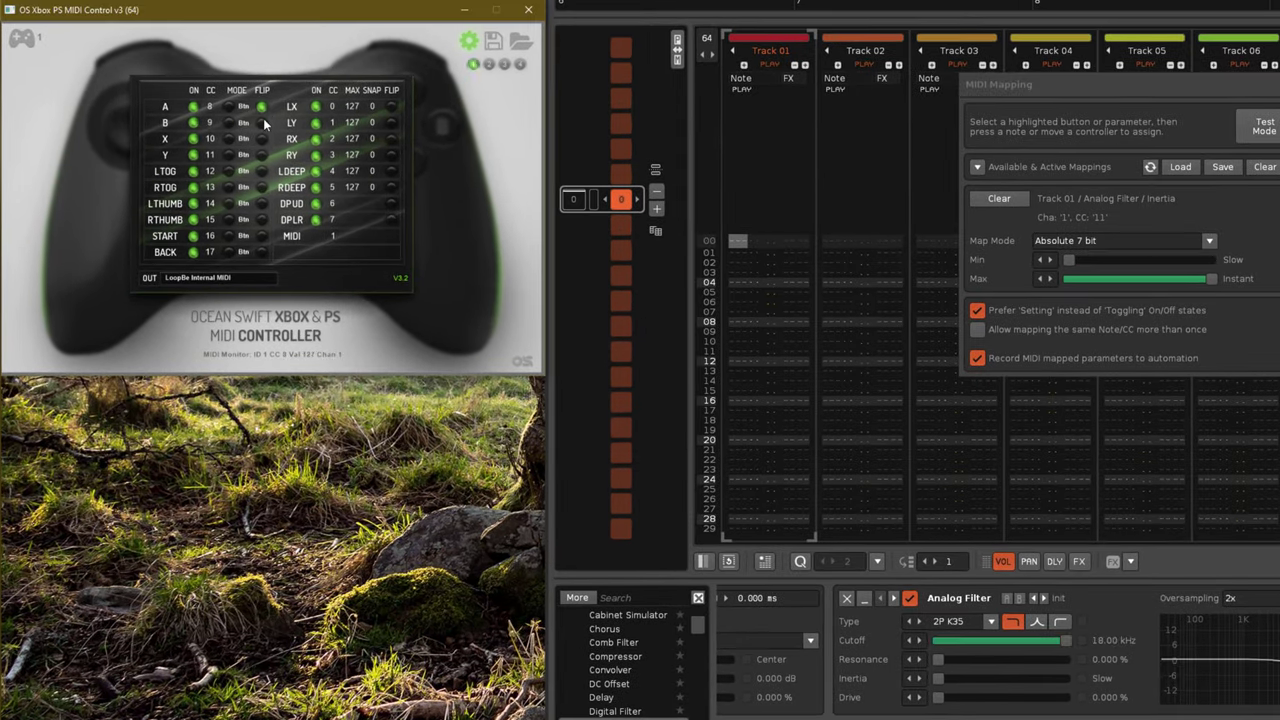
{"action": "left_click", "coordinate": [266, 139]}
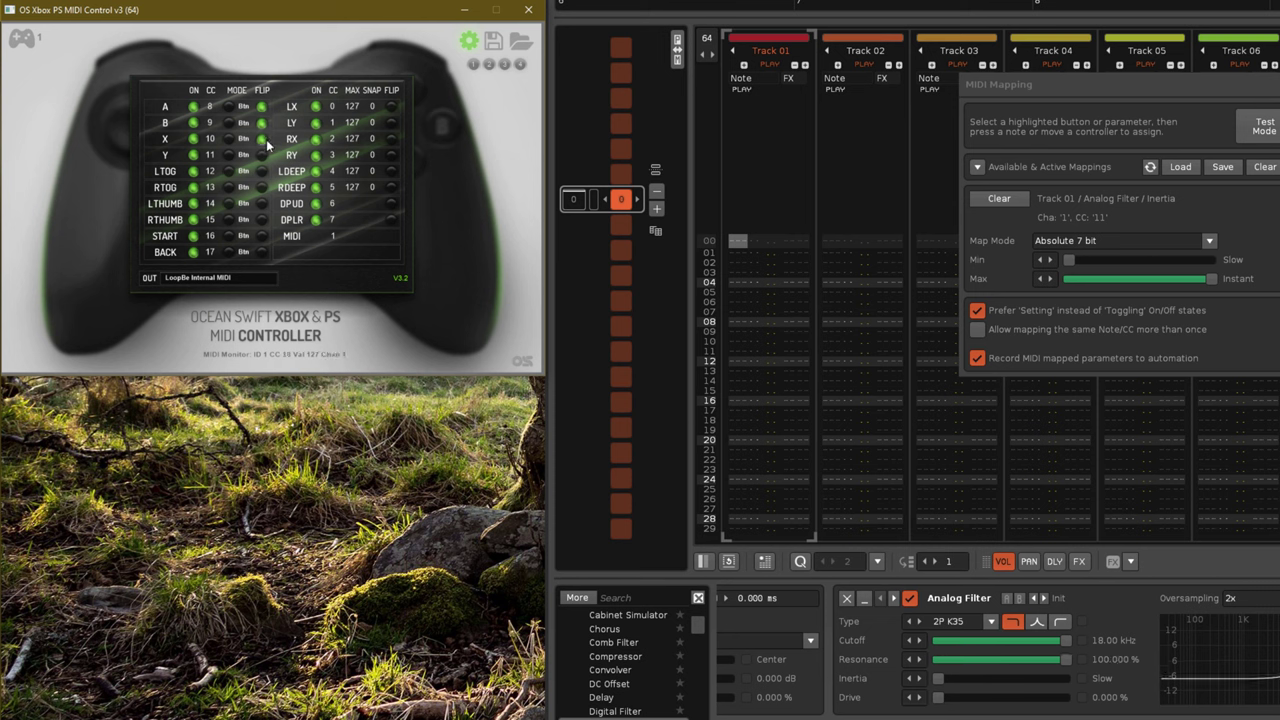
Unflip buttons A and X, try toggle mode on A and B, then return A to Btn mode
{"action": "left_click", "coordinate": [264, 139]}
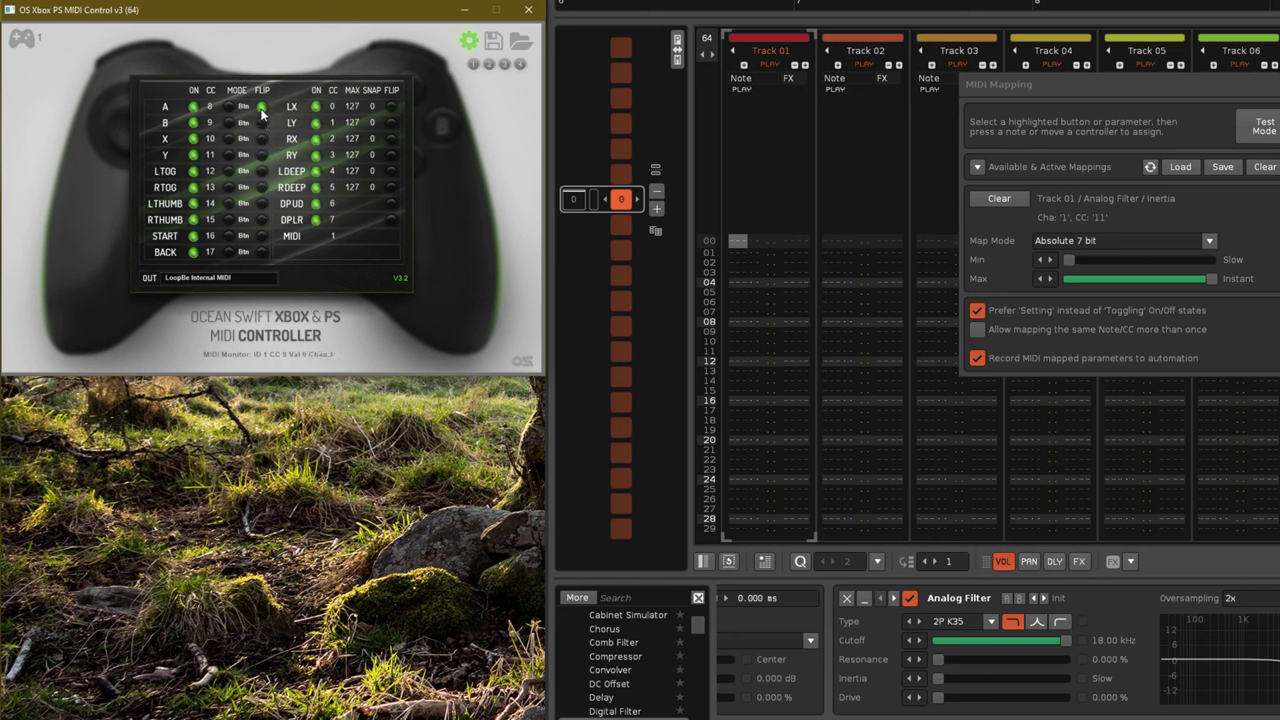
{"action": "left_click", "coordinate": [262, 107]}
{"action": "left_click", "coordinate": [230, 105]}
{"action": "left_click", "coordinate": [229, 122]}
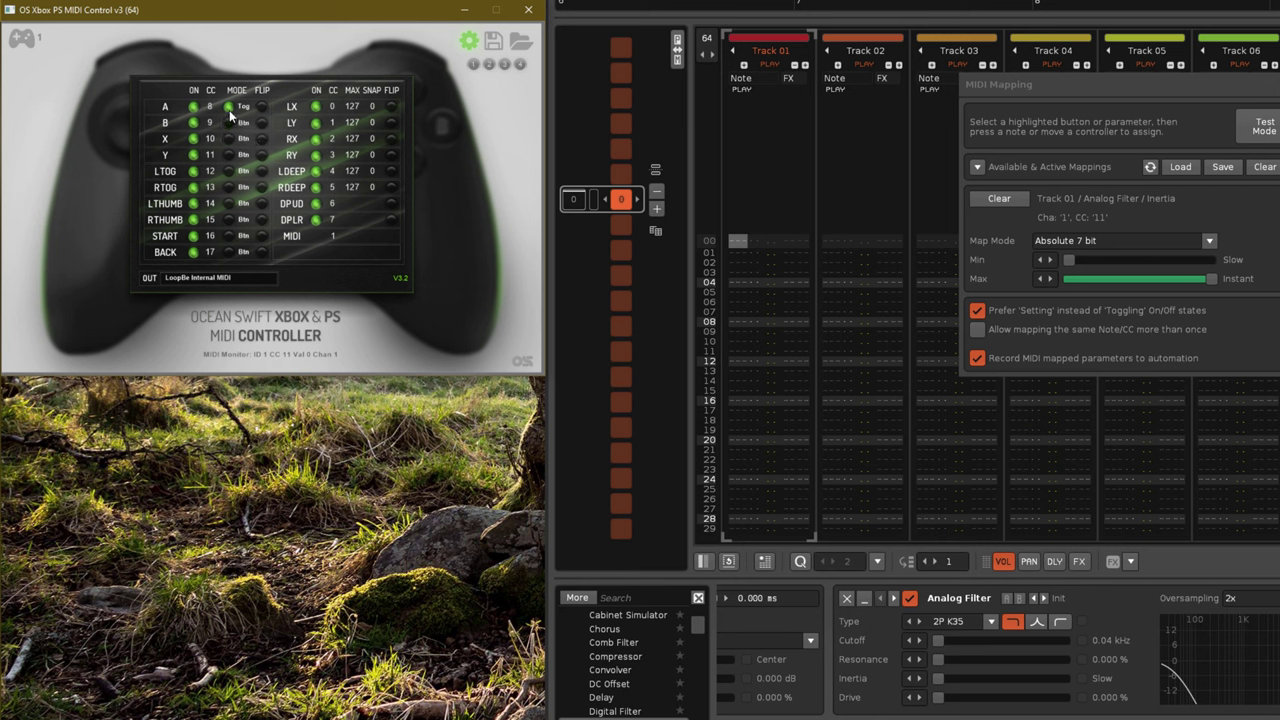
{"action": "left_click", "coordinate": [229, 108]}
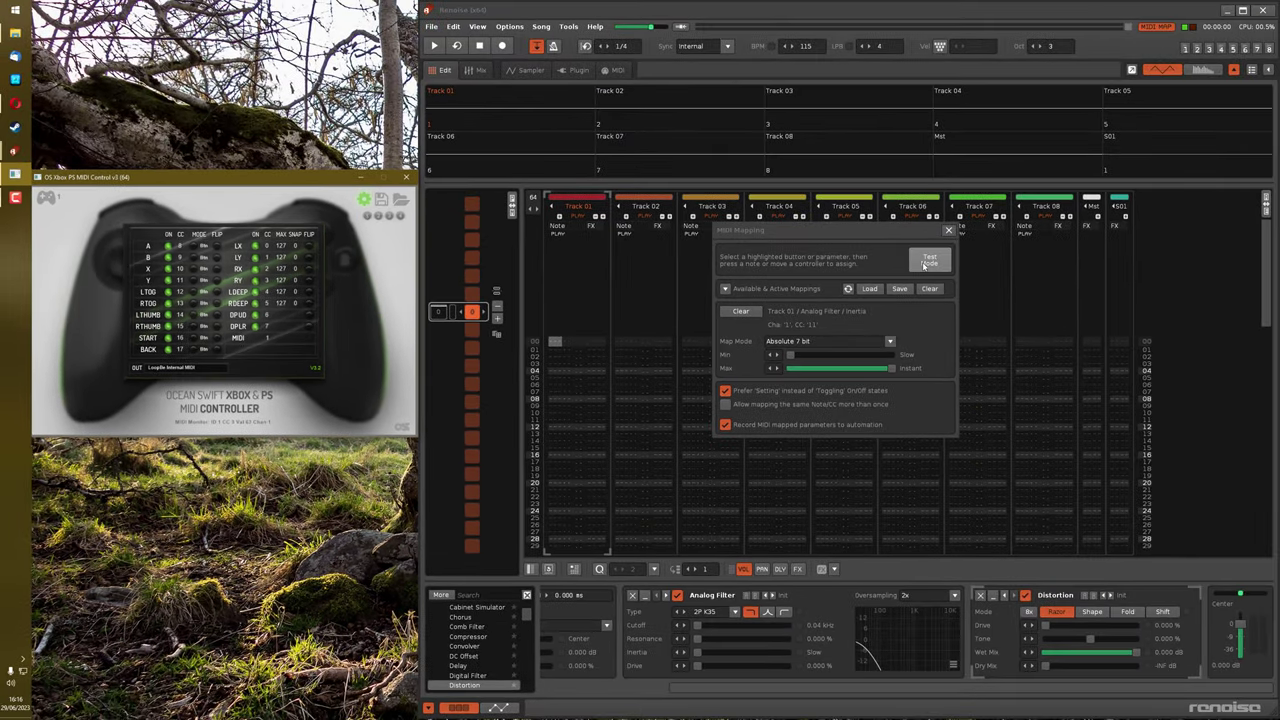
Enter Learn Mode and select the Distortion Drive and Tone sliders
{"action": "left_click", "coordinate": [926, 262]}
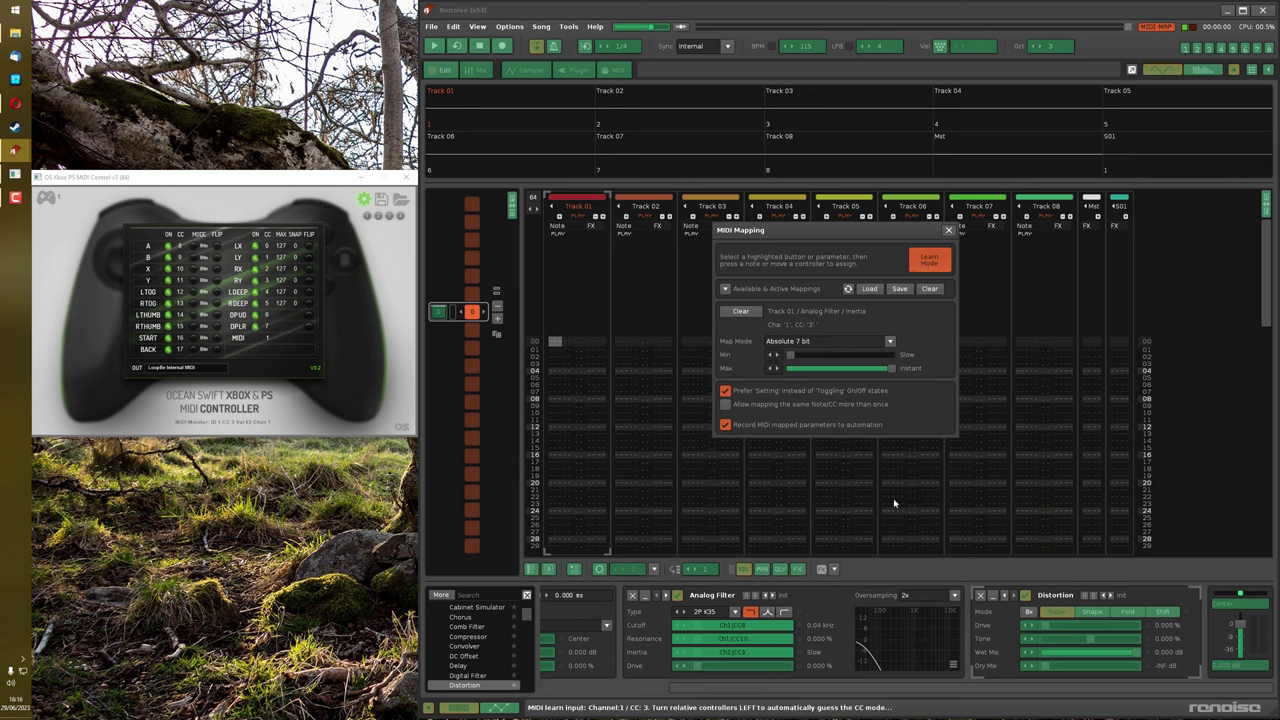
{"action": "left_click", "coordinate": [1046, 626]}
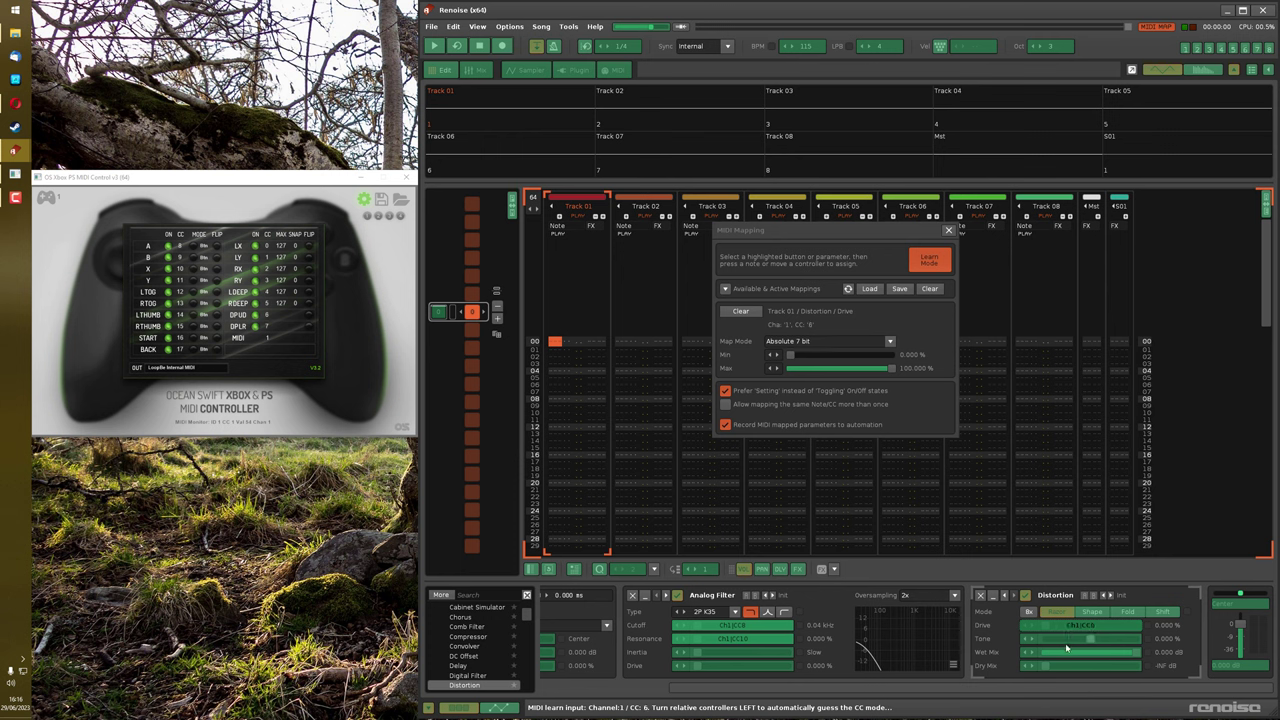
{"action": "left_click", "coordinate": [1063, 640]}
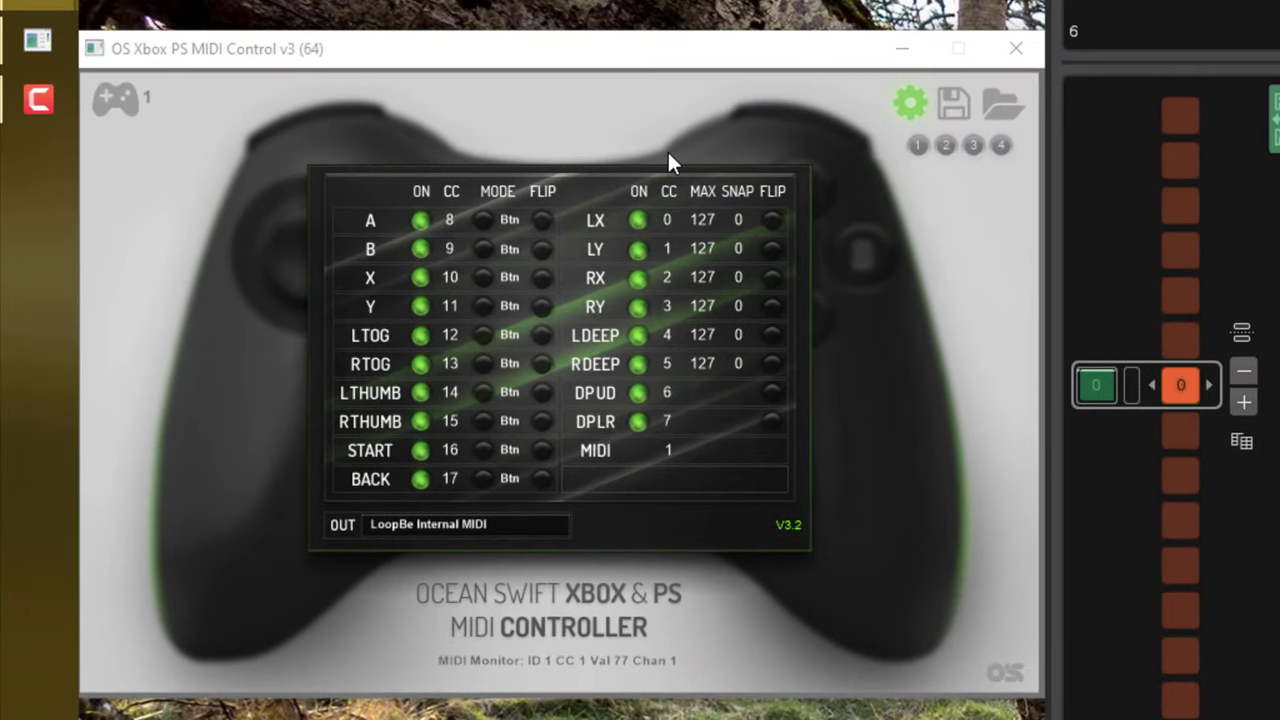
Disable LX and LY in the controller app, then assign Drive to D-pad CC6 and Tone to CC7
{"action": "left_click", "coordinate": [644, 219]}
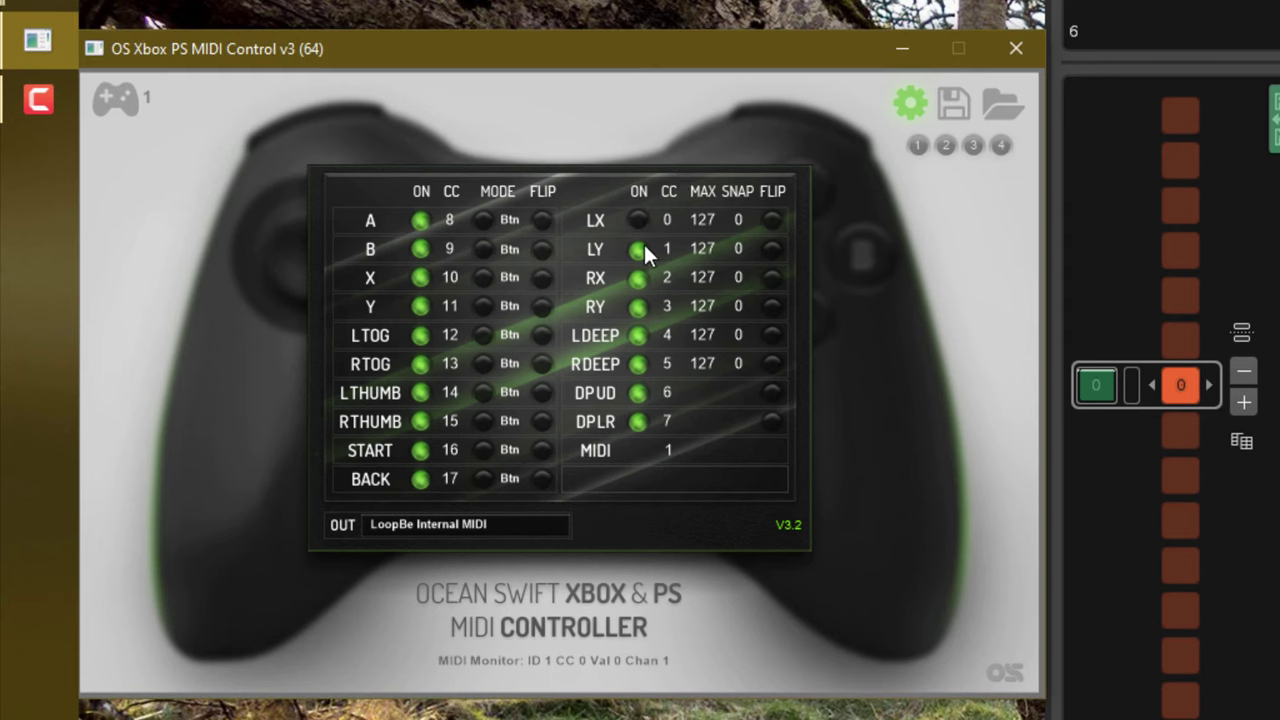
{"action": "left_click", "coordinate": [642, 250]}
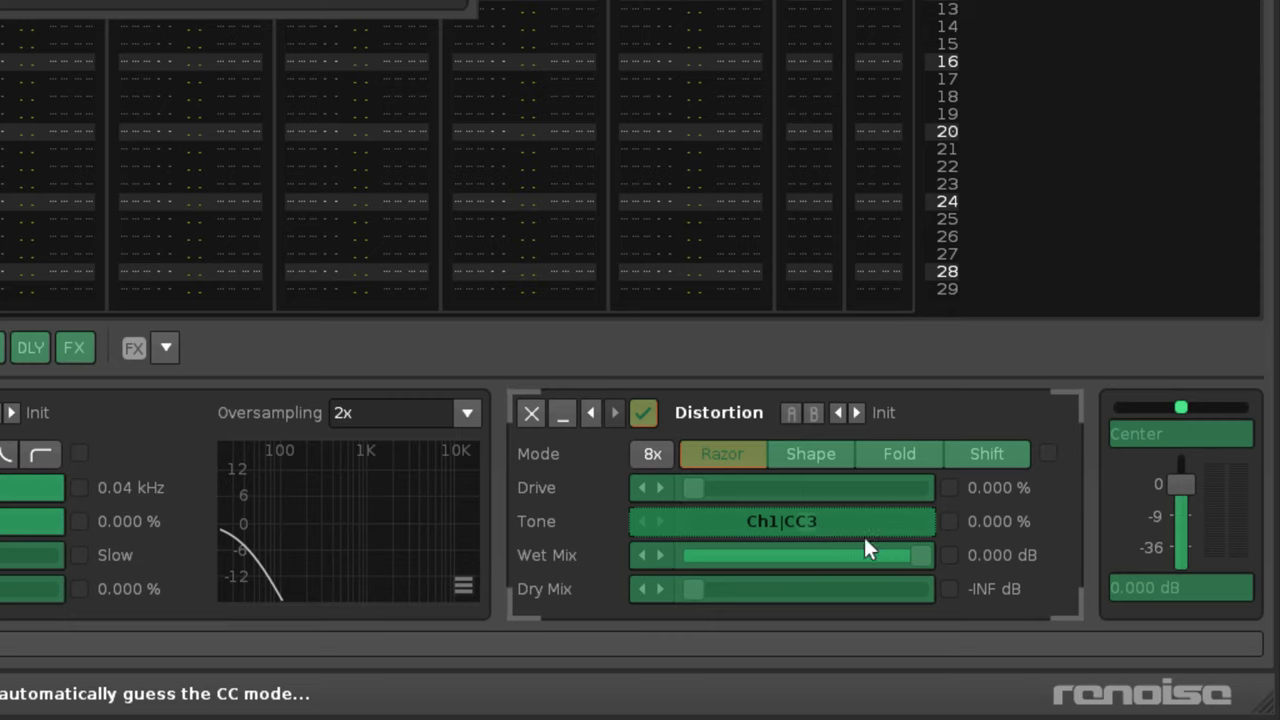
{"action": "left_click", "coordinate": [783, 489]}
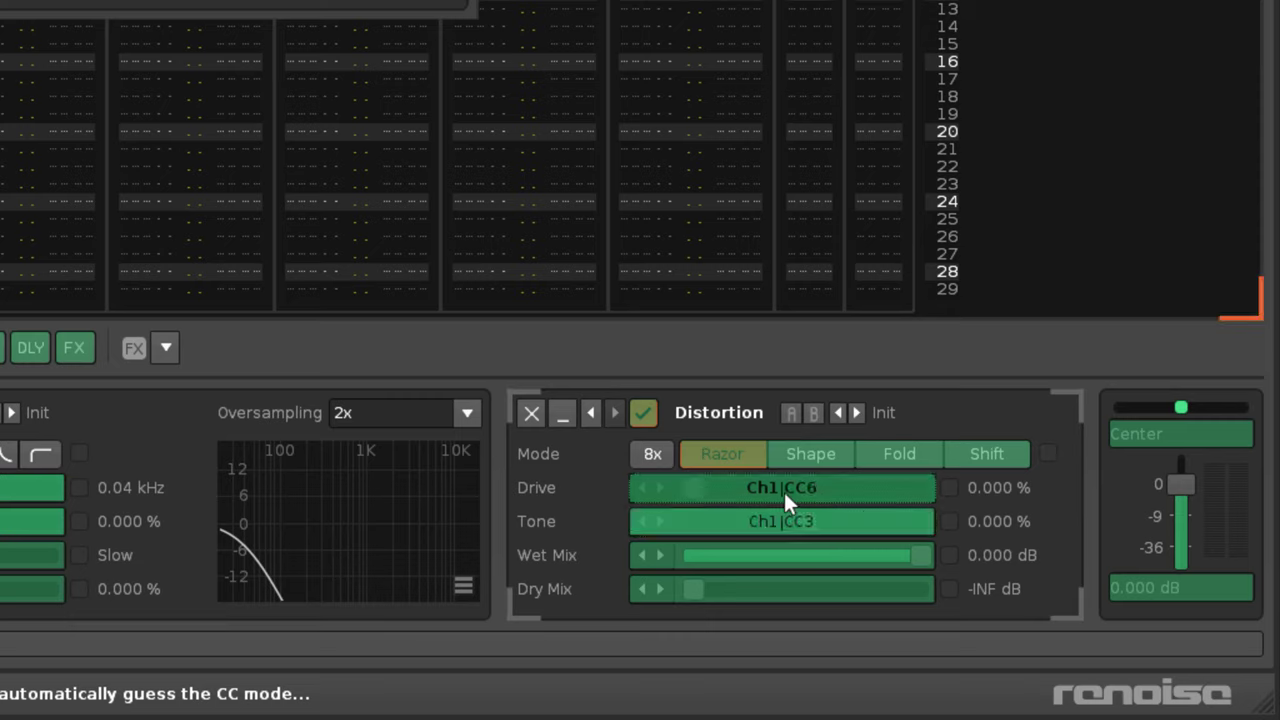
{"action": "left_click", "coordinate": [793, 507]}
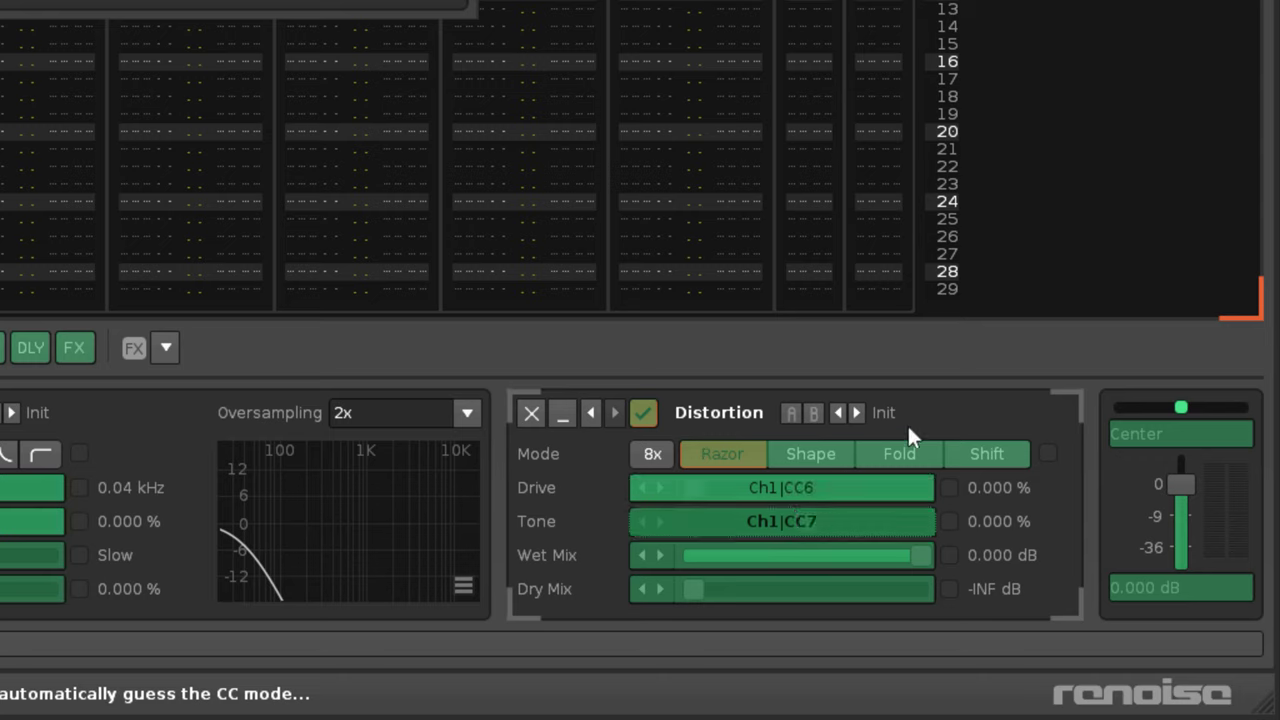
Exit Renoise's MIDI mapping mode with Ctrl+M so the D-pad can be tested
{"action": "key", "text": "ctrl+m"}
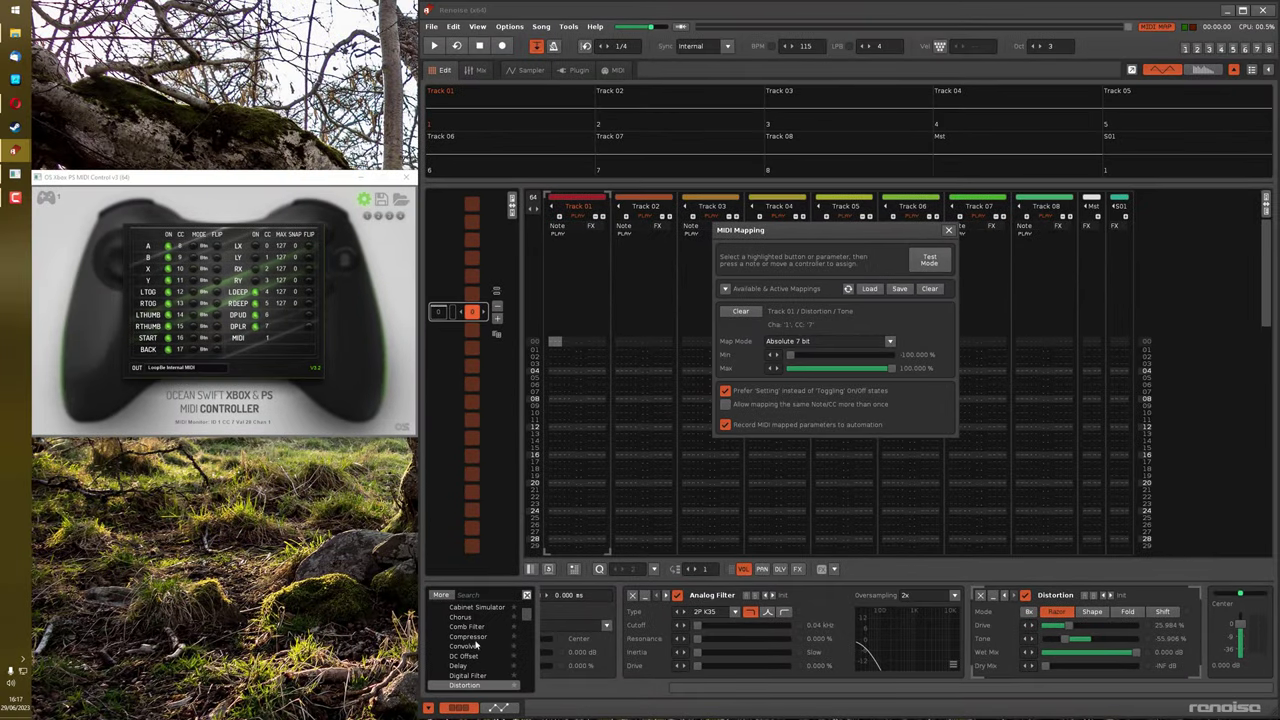
Add a Compressor after the Distortion and map its Threshold to CC0 from the left stick
{"action": "double_click", "coordinate": [468, 636]}
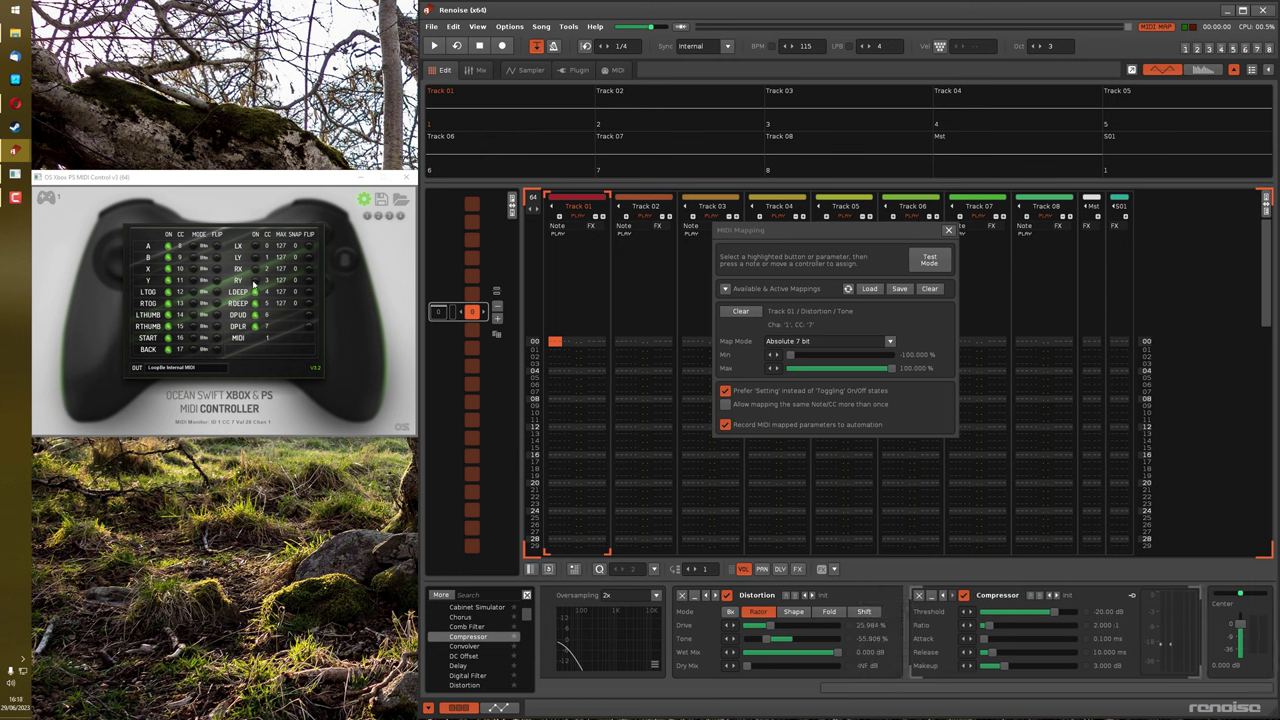
{"action": "left_click", "coordinate": [930, 259]}
{"action": "left_click", "coordinate": [1007, 616]}
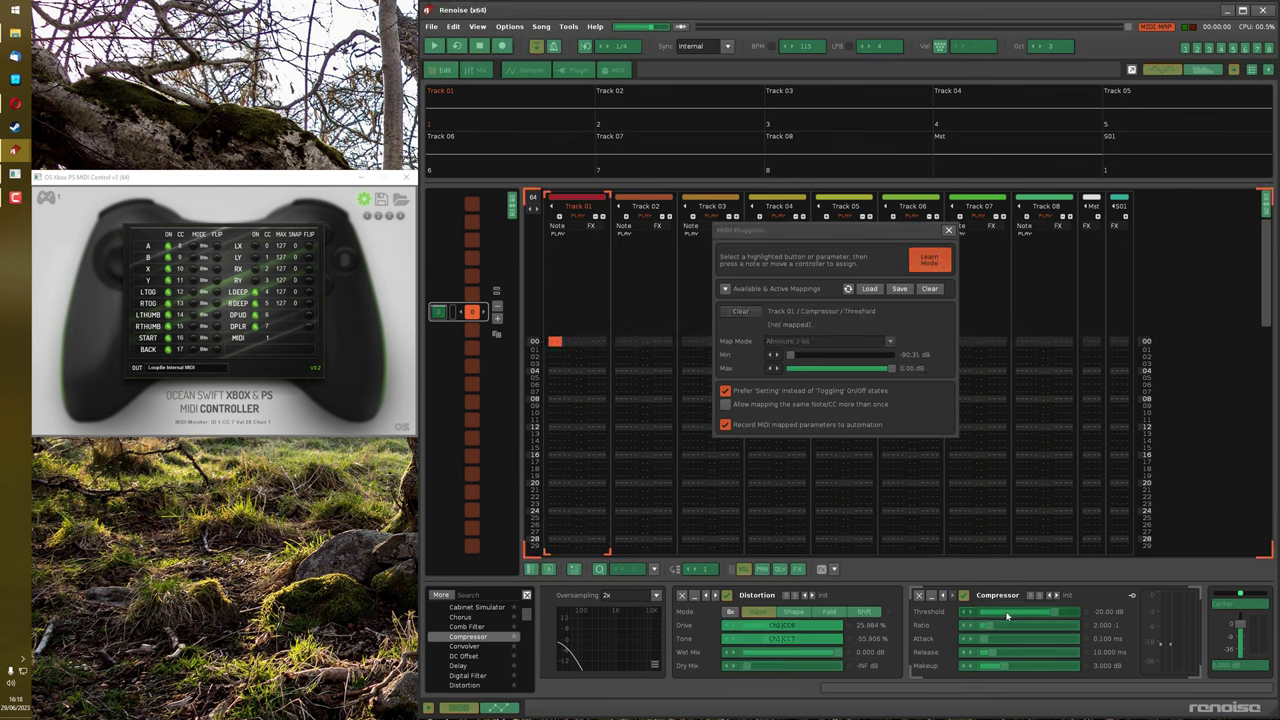
{"action": "left_click", "coordinate": [256, 247]}
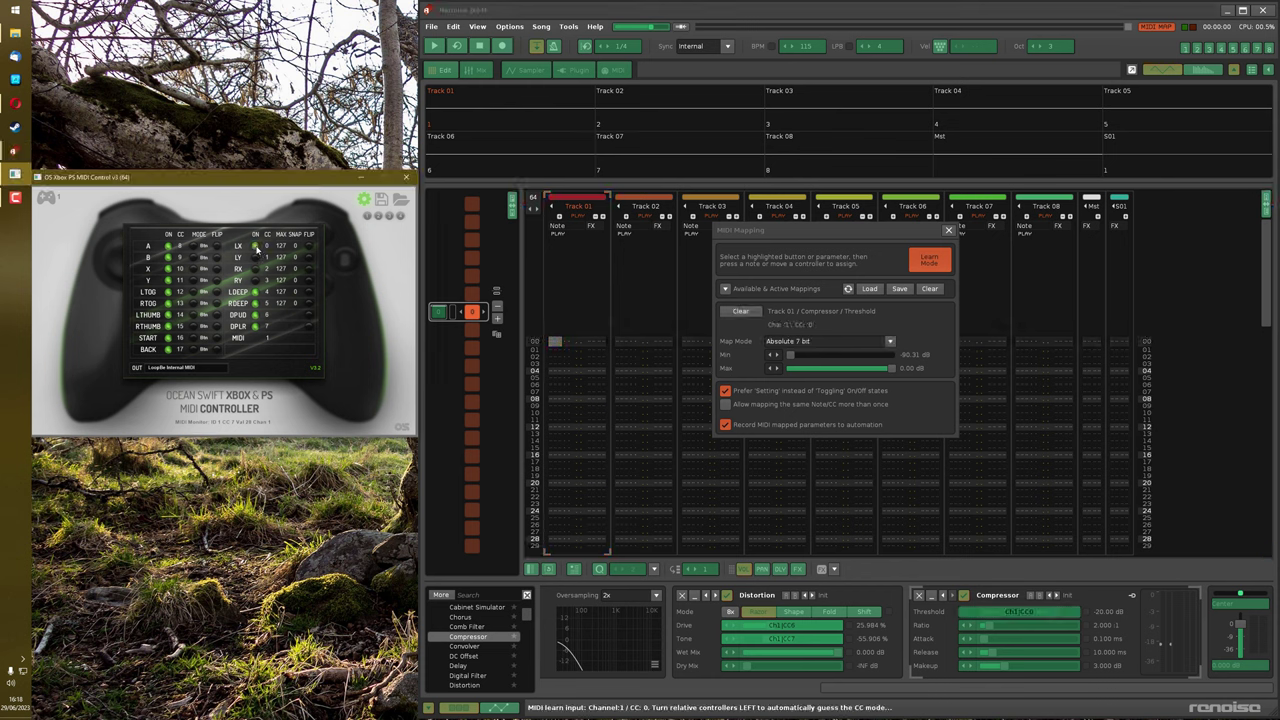
{"action": "left_click", "coordinate": [256, 246]}
Map the Compressor's Ratio, Attack and Release to CC1, CC2 and CC3
{"action": "left_click", "coordinate": [1022, 625]}
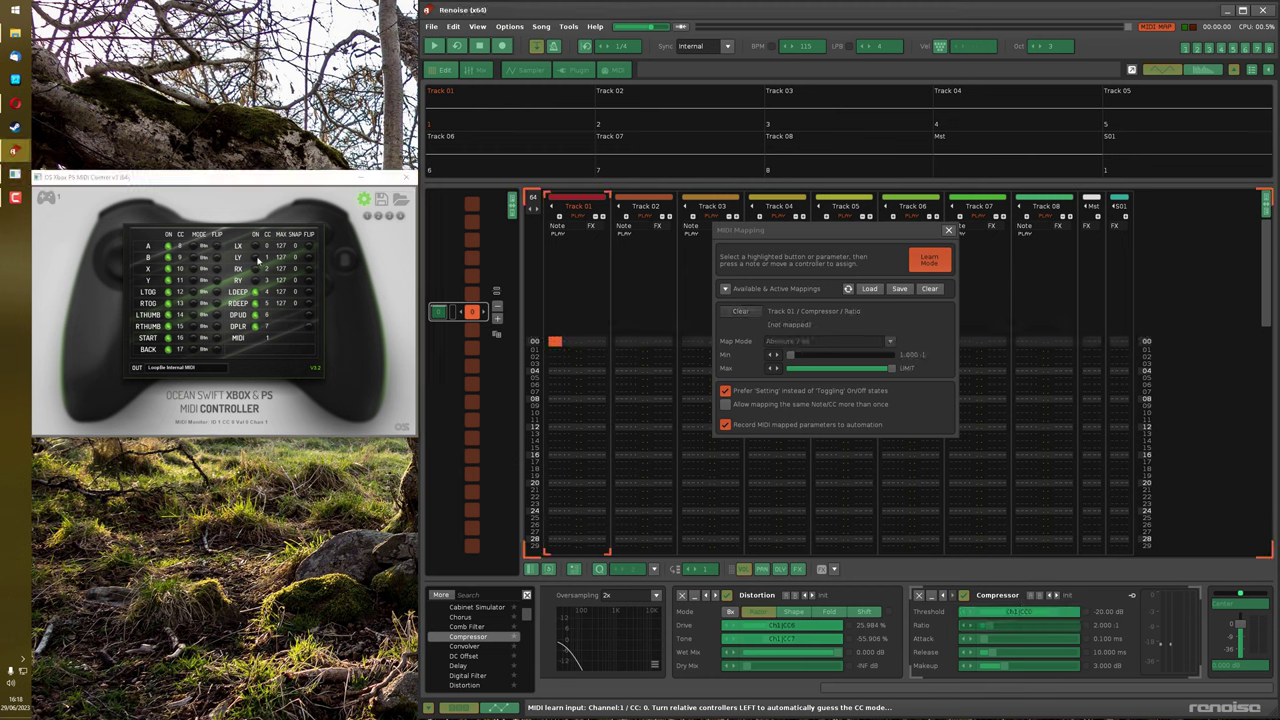
{"action": "left_click", "coordinate": [257, 259]}
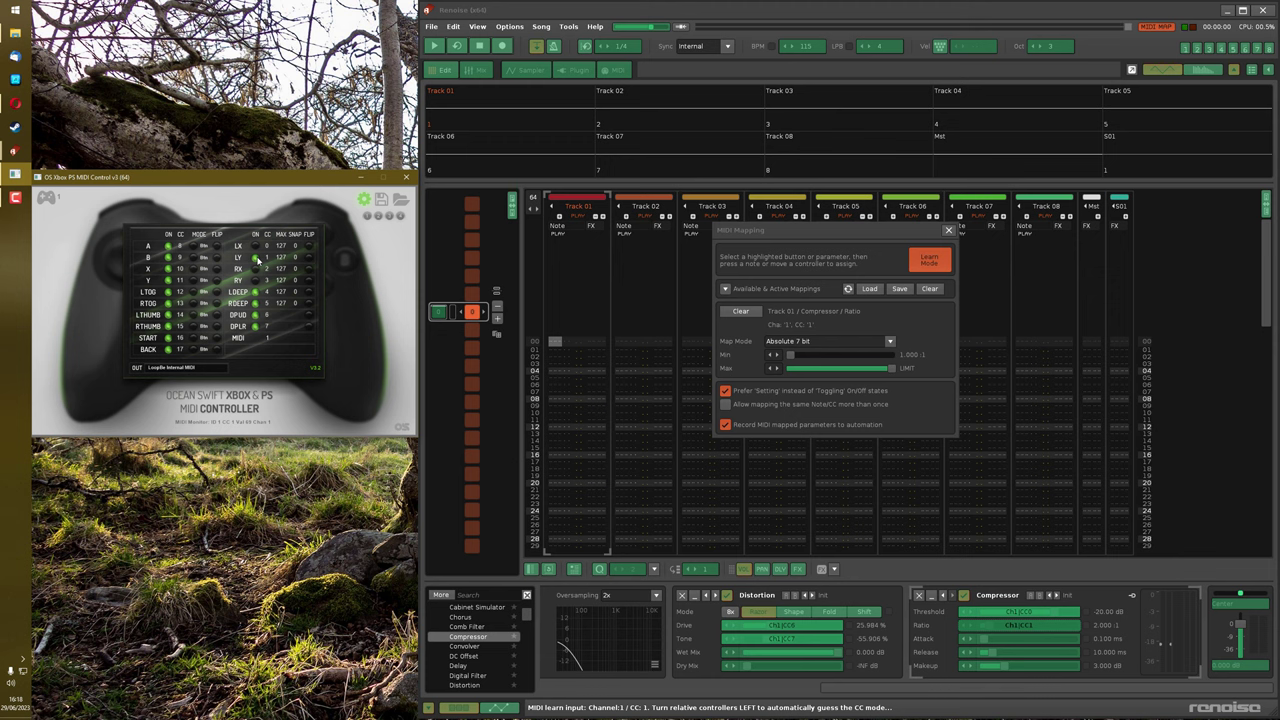
{"action": "left_click", "coordinate": [997, 645]}
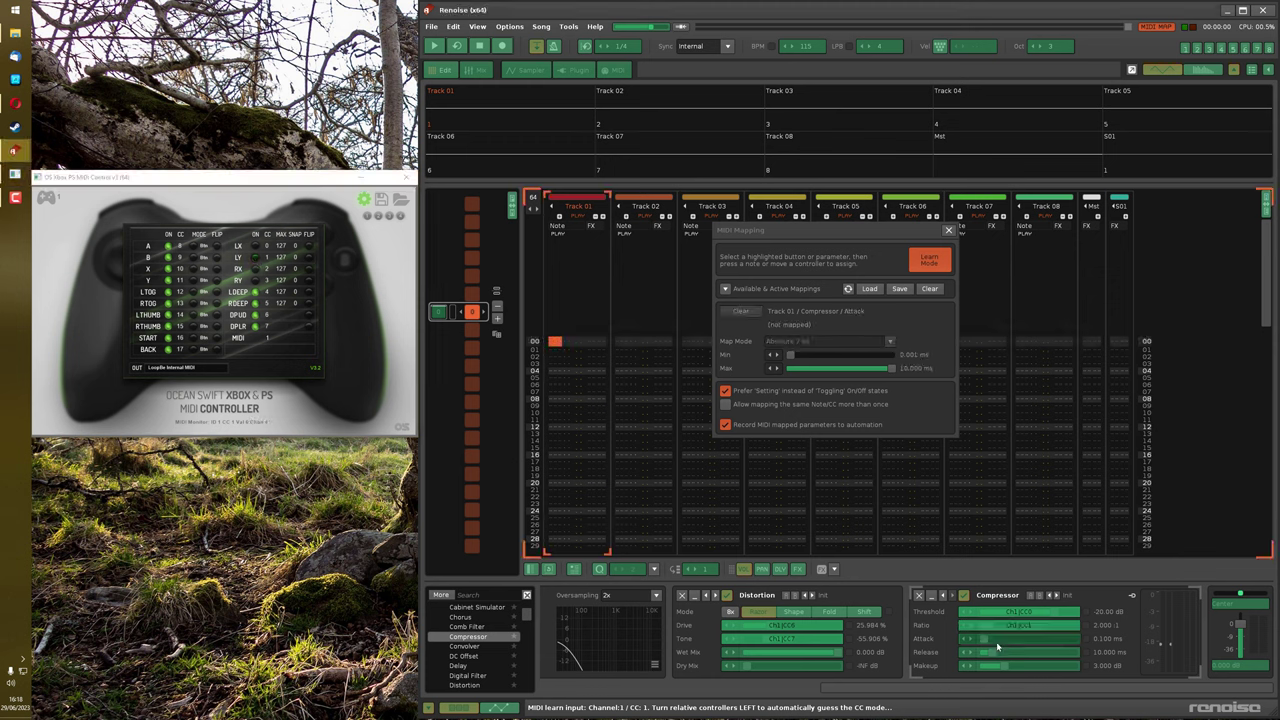
{"action": "left_click", "coordinate": [257, 271]}
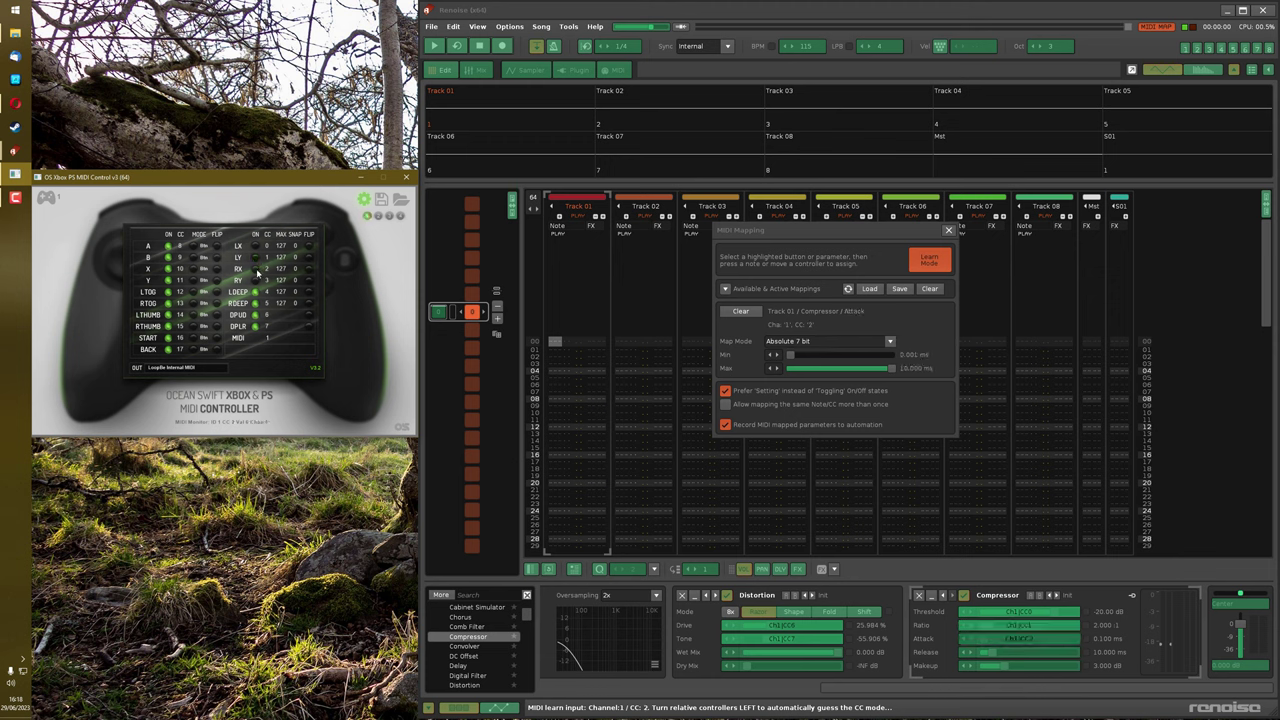
{"action": "left_click", "coordinate": [988, 652]}
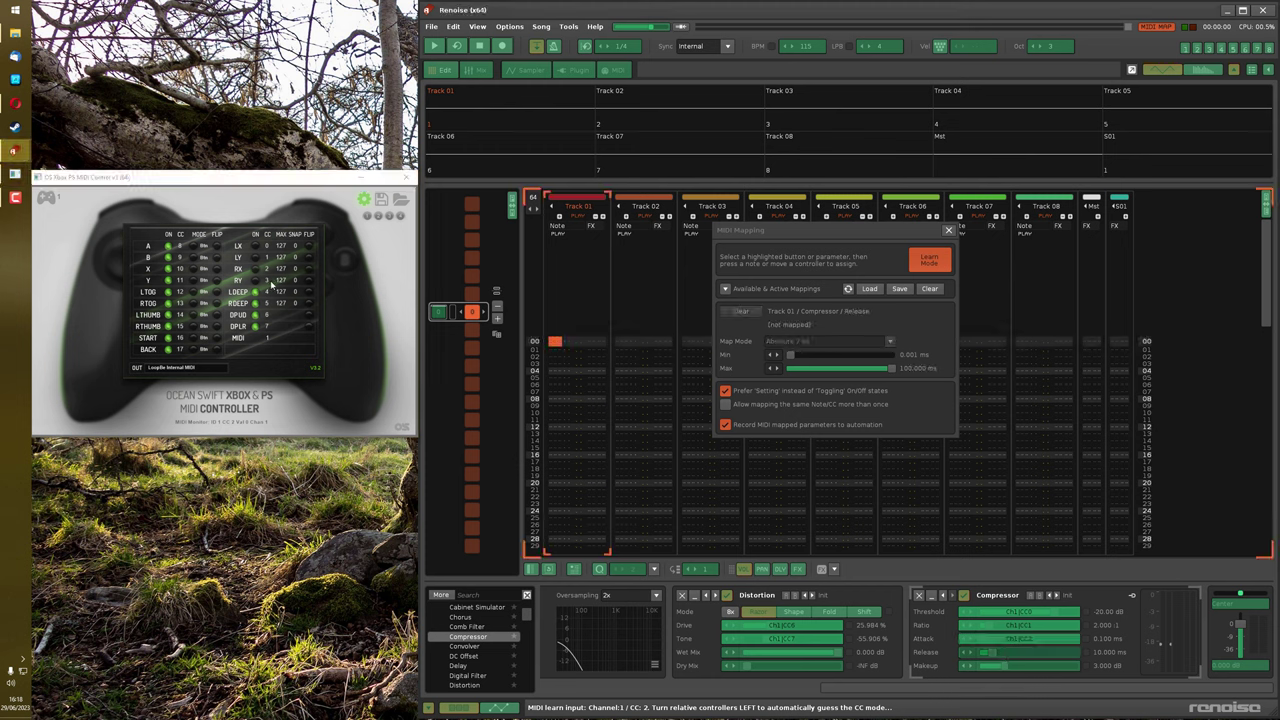
{"action": "left_click", "coordinate": [256, 282]}
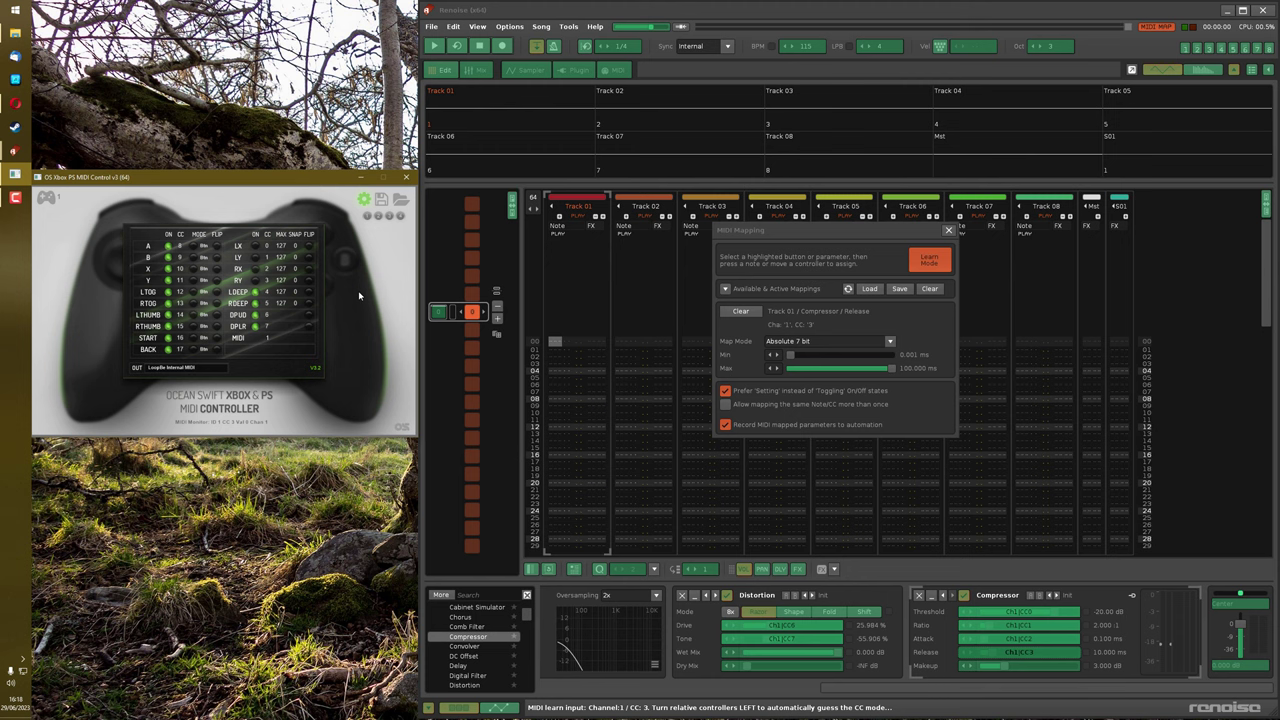
{"action": "left_click", "coordinate": [925, 266]}
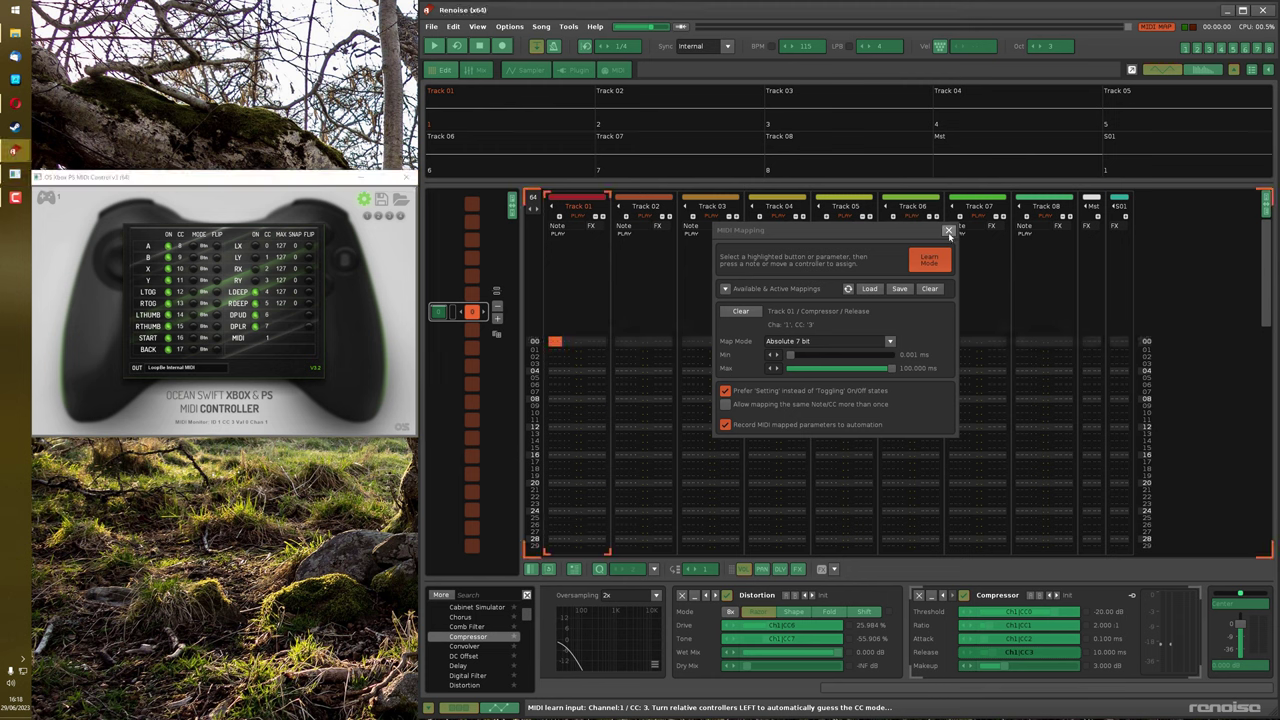
Close MIDI Mapping and switch the LX, LY, RX and RY stick outputs back on
{"action": "left_click", "coordinate": [948, 230]}
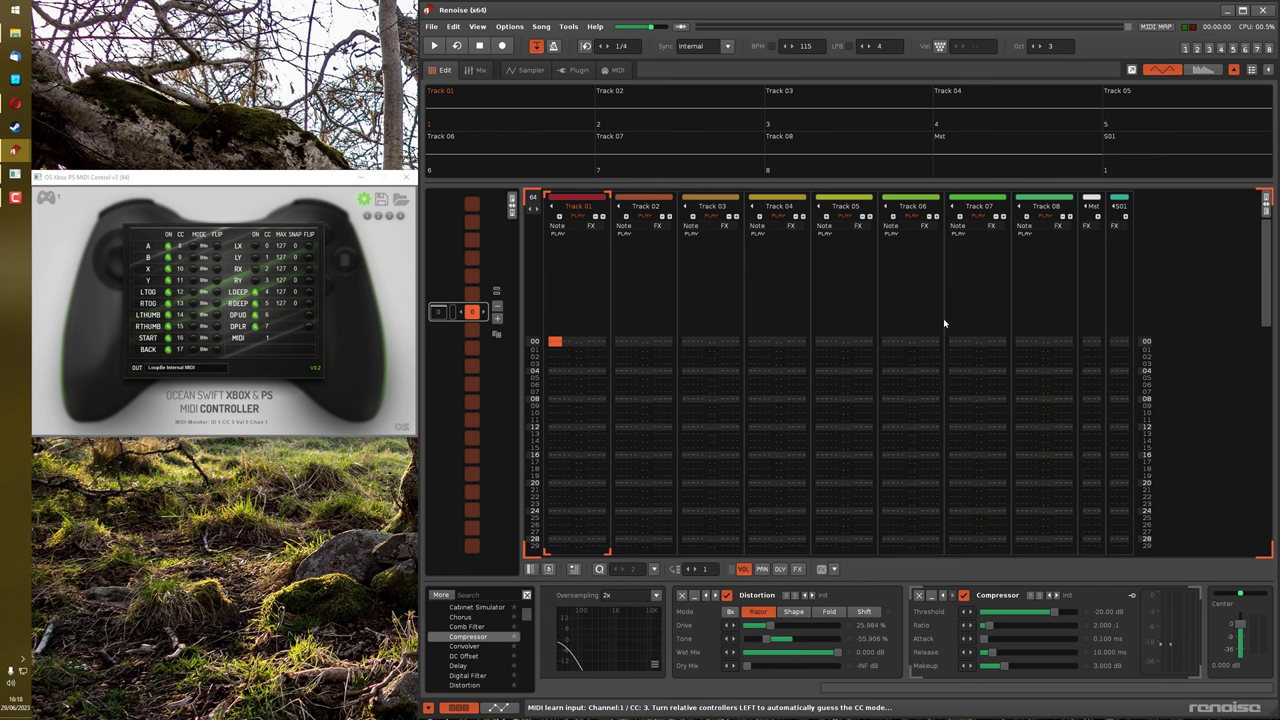
{"action": "left_click", "coordinate": [258, 248]}
{"action": "left_click", "coordinate": [255, 257]}
{"action": "left_click", "coordinate": [255, 269]}
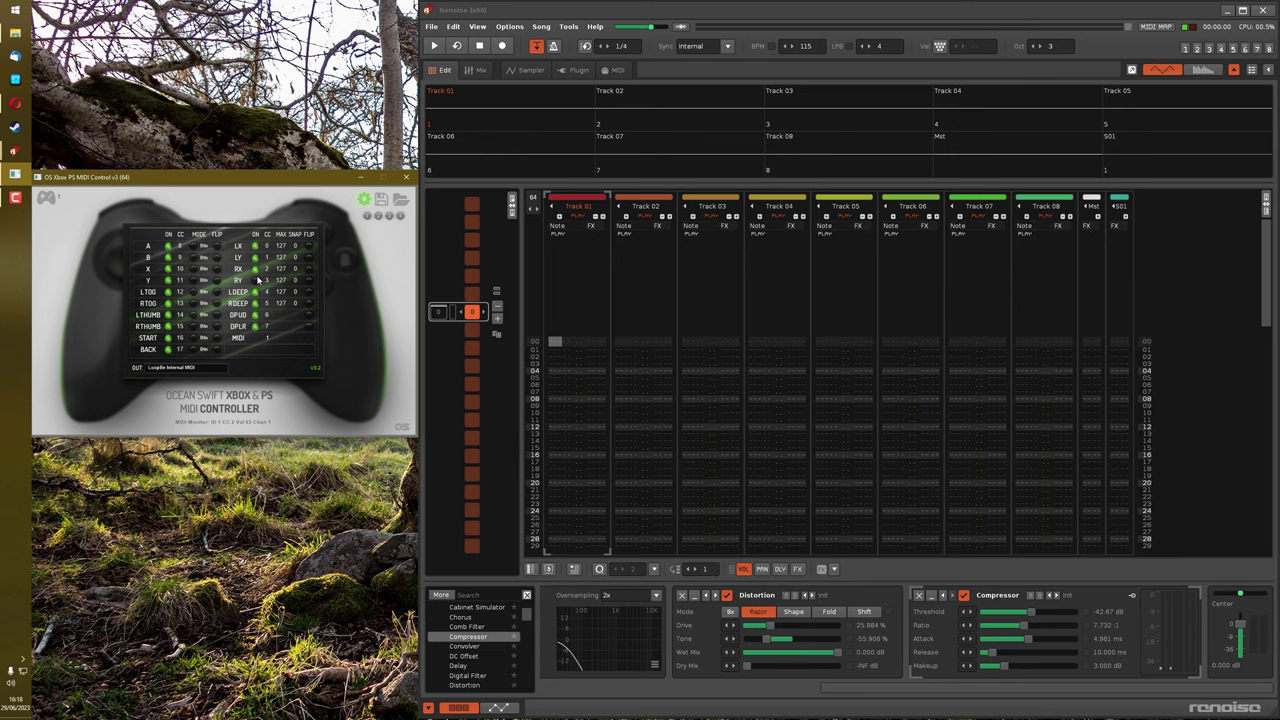
{"action": "left_click", "coordinate": [255, 280]}
Check the manual's MIDI Messages page, then bring the main Renoise song window forward
{"action": "left_click", "coordinate": [15, 103]}
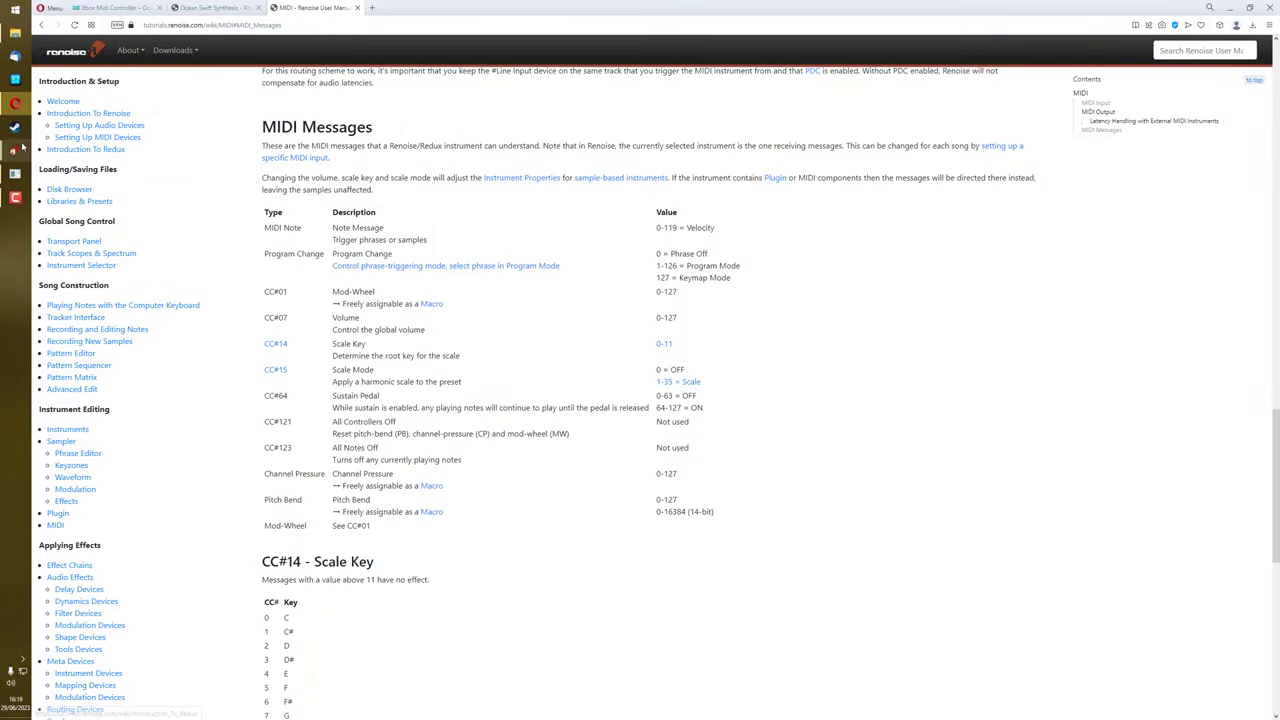
{"action": "mouse_move", "coordinate": [15, 150]}
{"action": "left_click", "coordinate": [73, 178]}
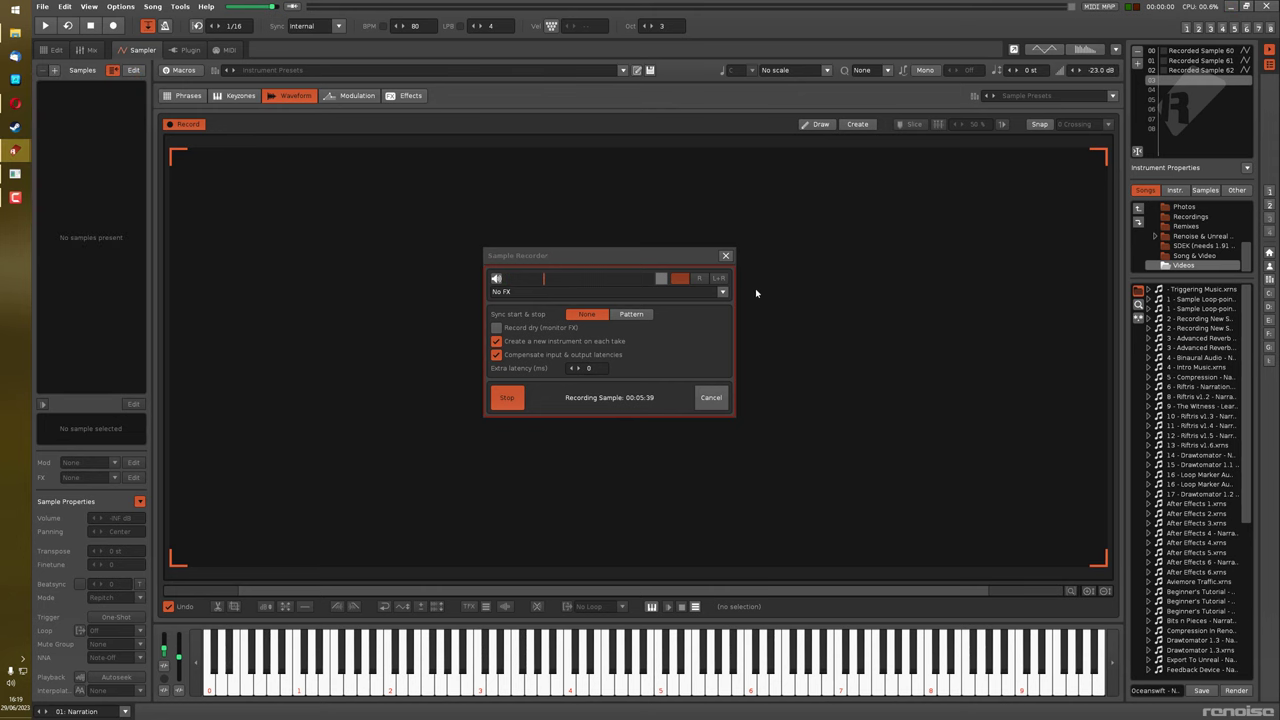
{"action": "mouse_move", "coordinate": [18, 155]}
{"action": "left_click", "coordinate": [80, 112]}
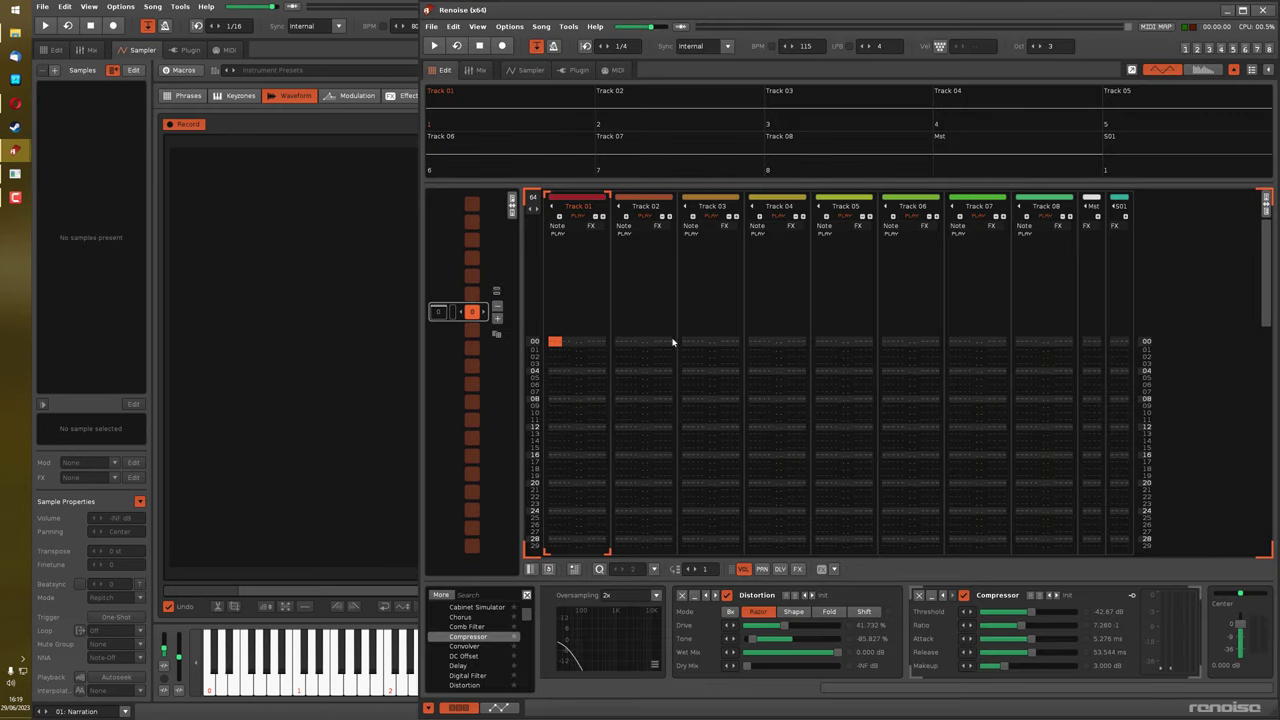
Set the instrument's MIDI Input Device to LoopBe Internal MIDI and return to the manual
{"action": "left_click", "coordinate": [612, 69]}
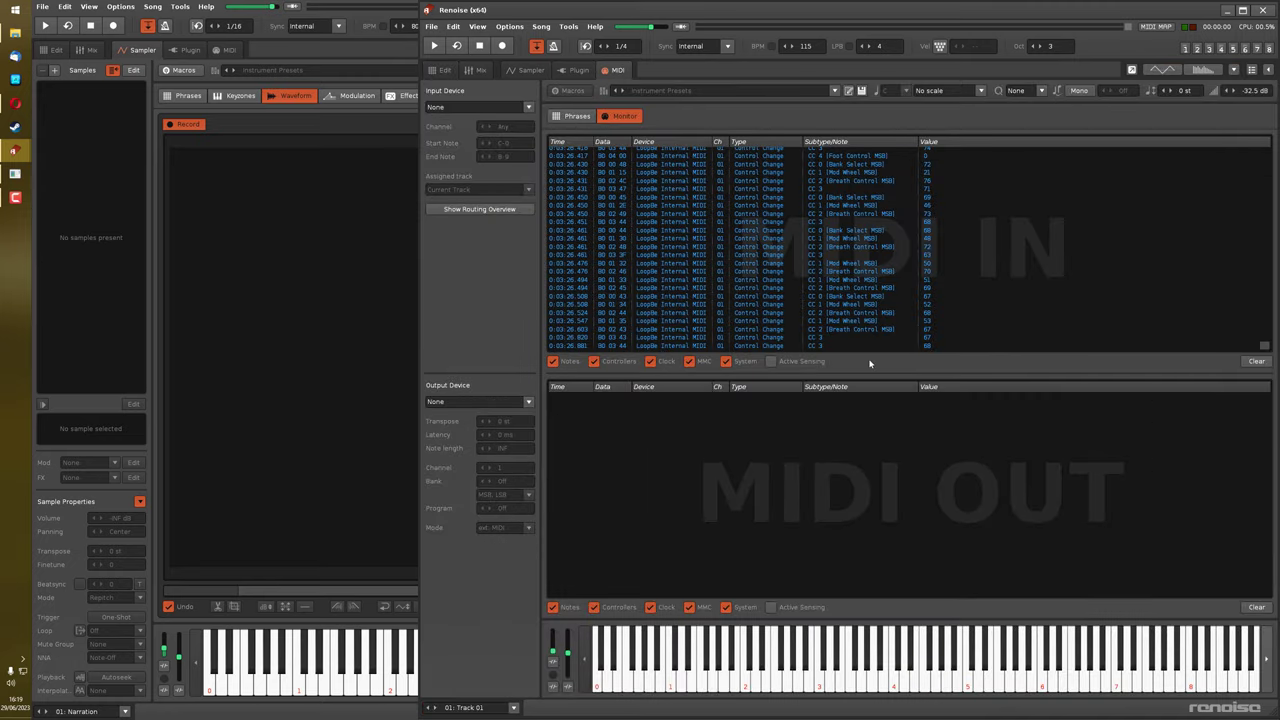
{"action": "left_click", "coordinate": [528, 107]}
{"action": "left_click", "coordinate": [478, 146]}
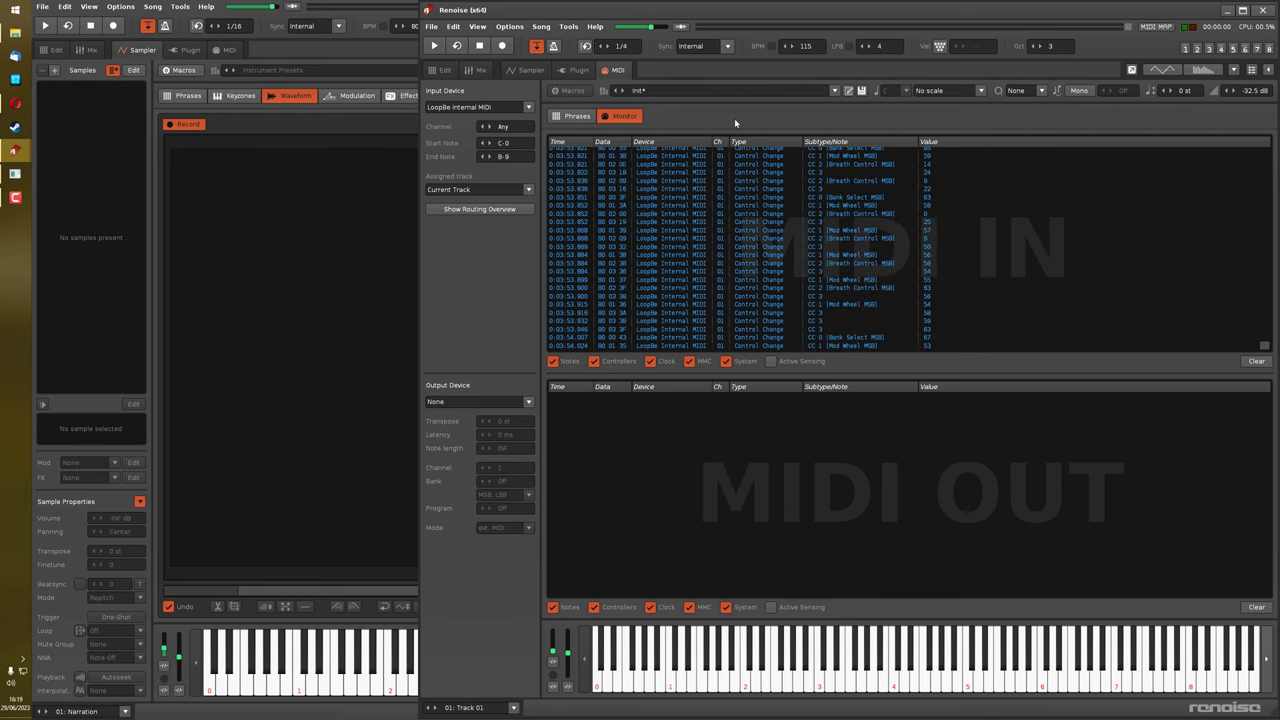
{"action": "left_click", "coordinate": [15, 103]}
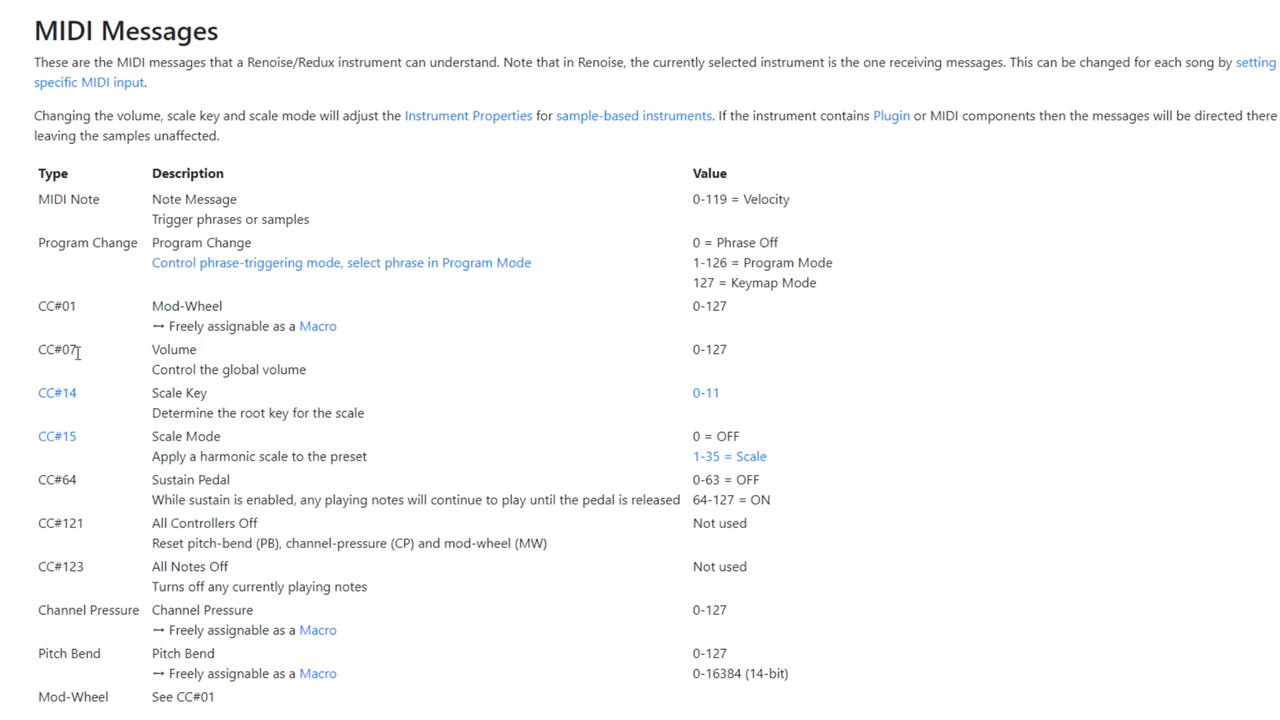
{"action": "left_click", "coordinate": [25, 108]}
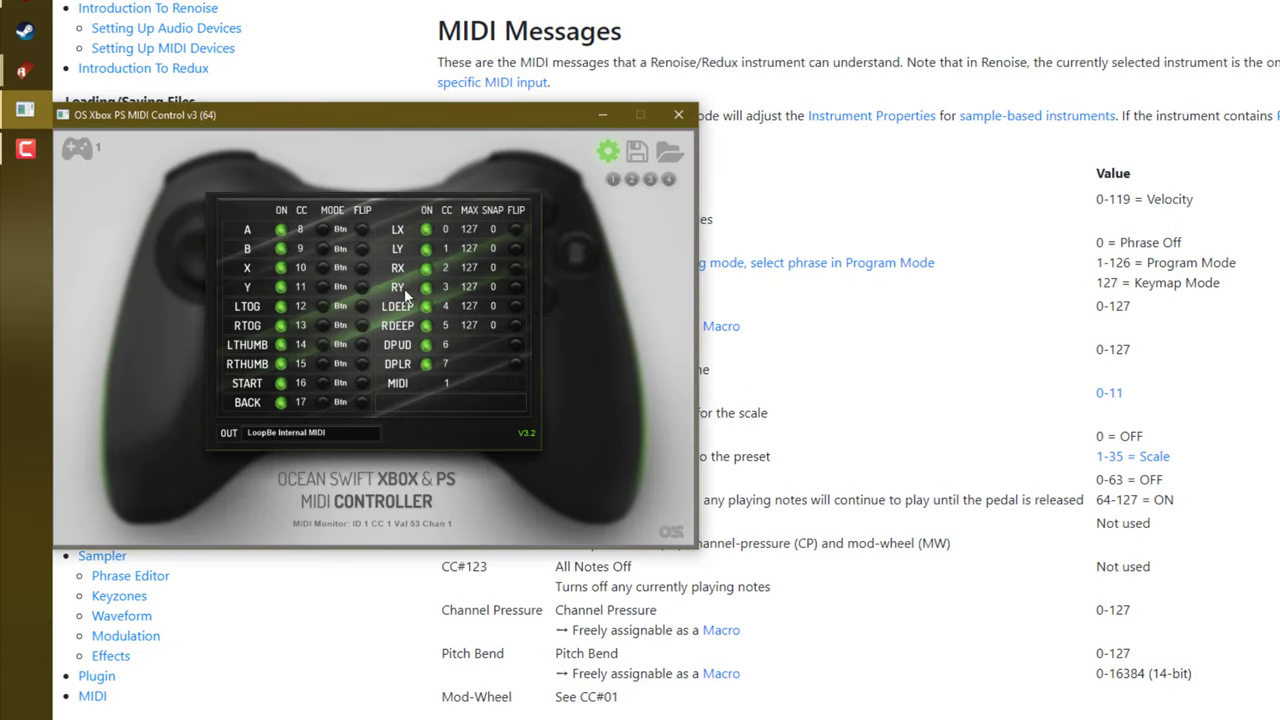
{"action": "left_click", "coordinate": [857, 201]}
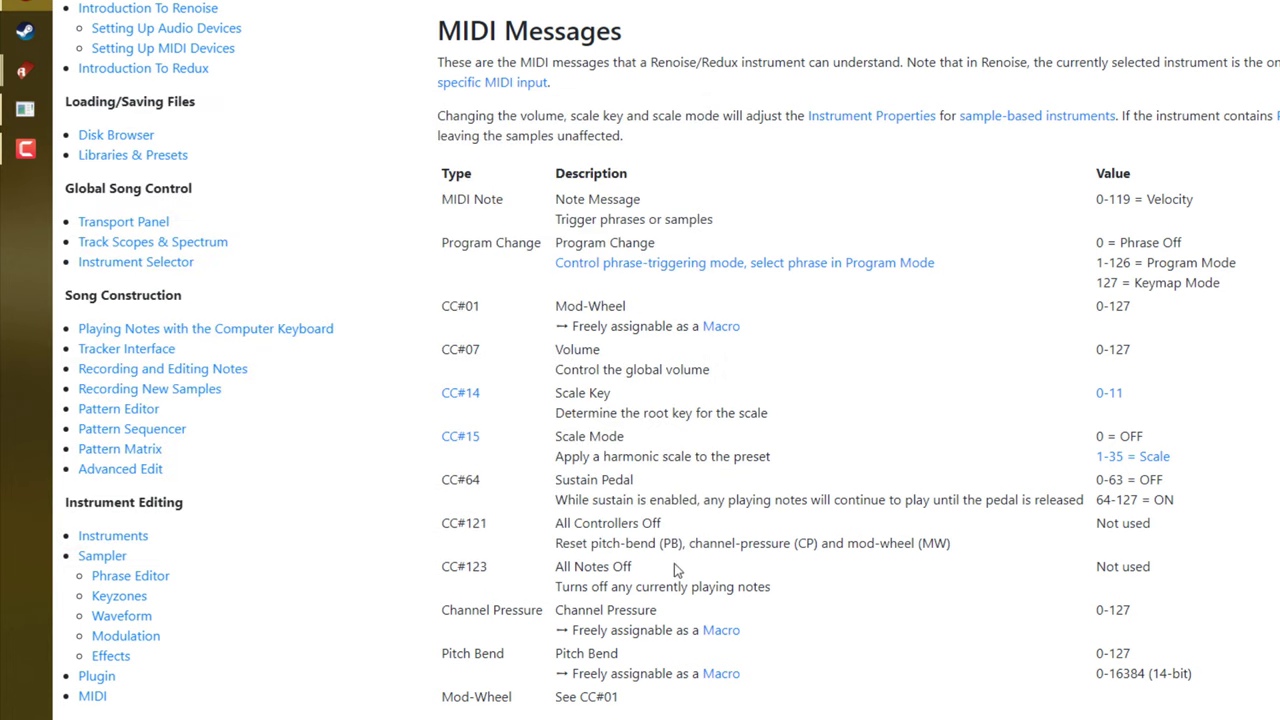